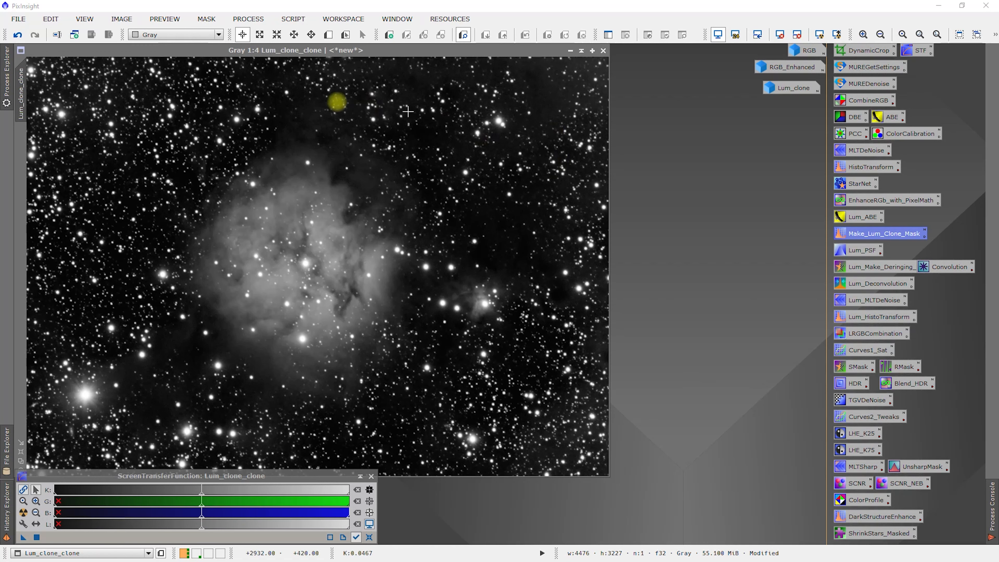
Rename the Lum_clone_clone image as Lum_Mask
double_click(24, 106)
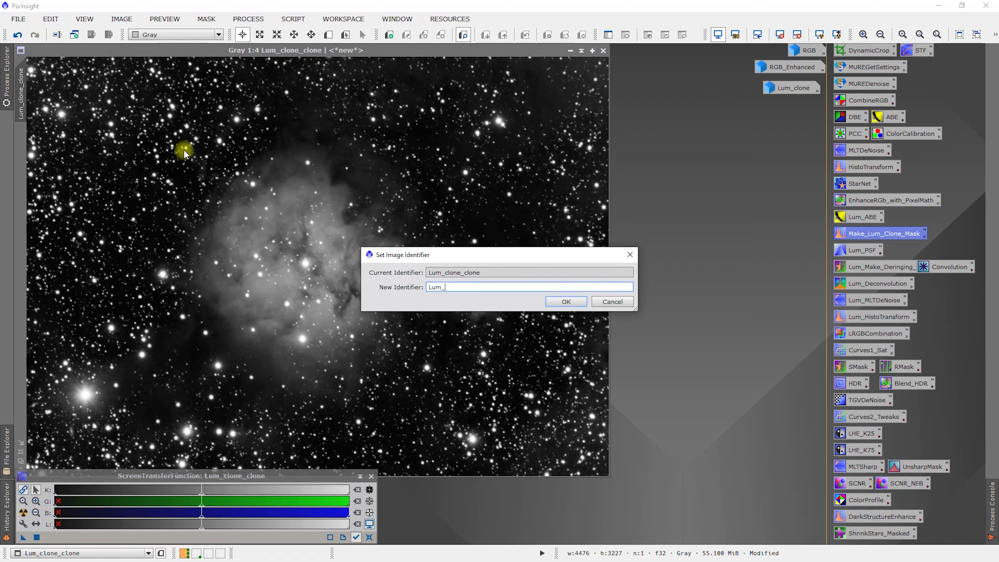
text(Lum_Mask)
key(Return)
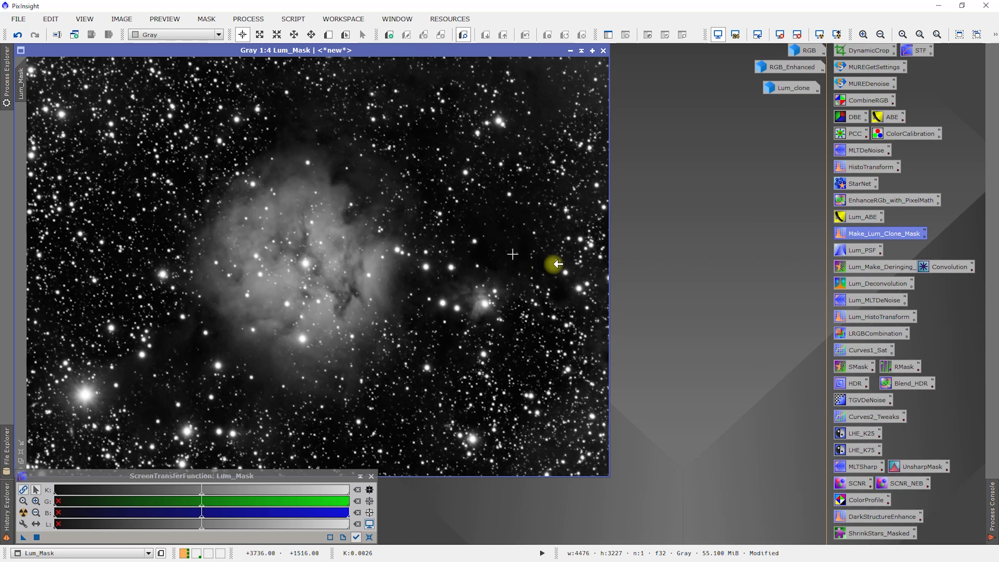
Open the saved Lum_PSF process and place its DynamicPSF window beside the Lum_Mask image
double_click(864, 251)
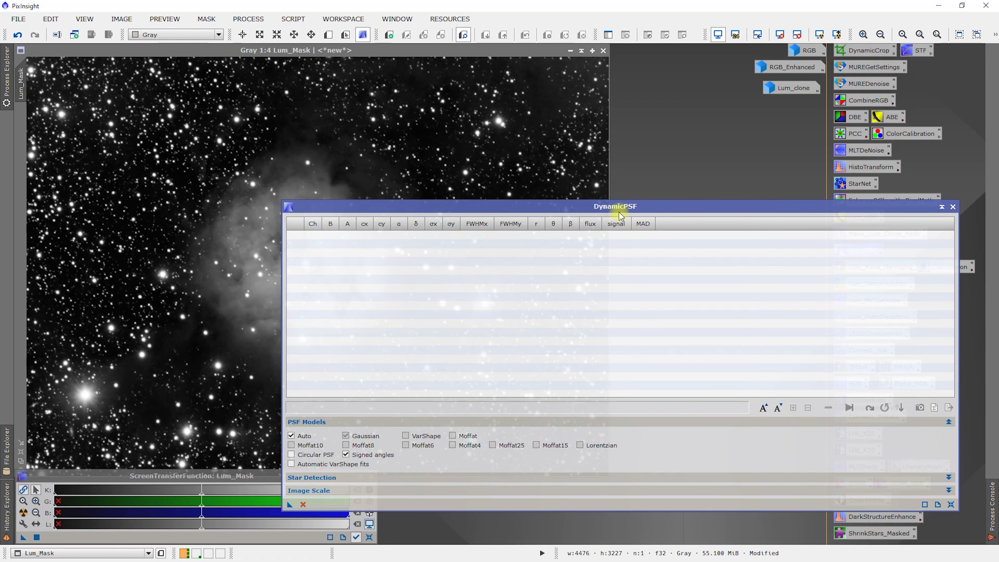
drag(519, 209, 777, 122)
drag(651, 114, 695, 90)
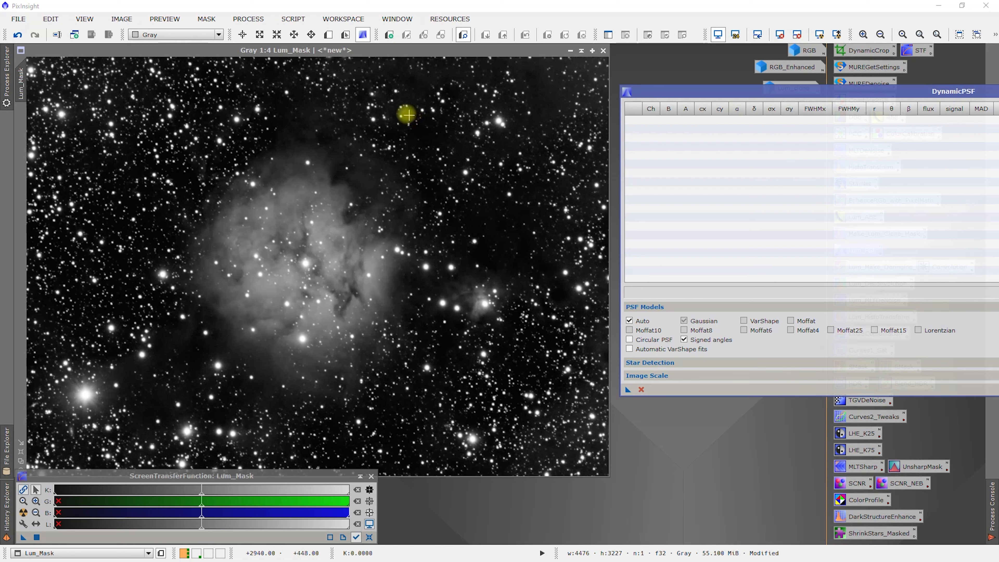
click(401, 116)
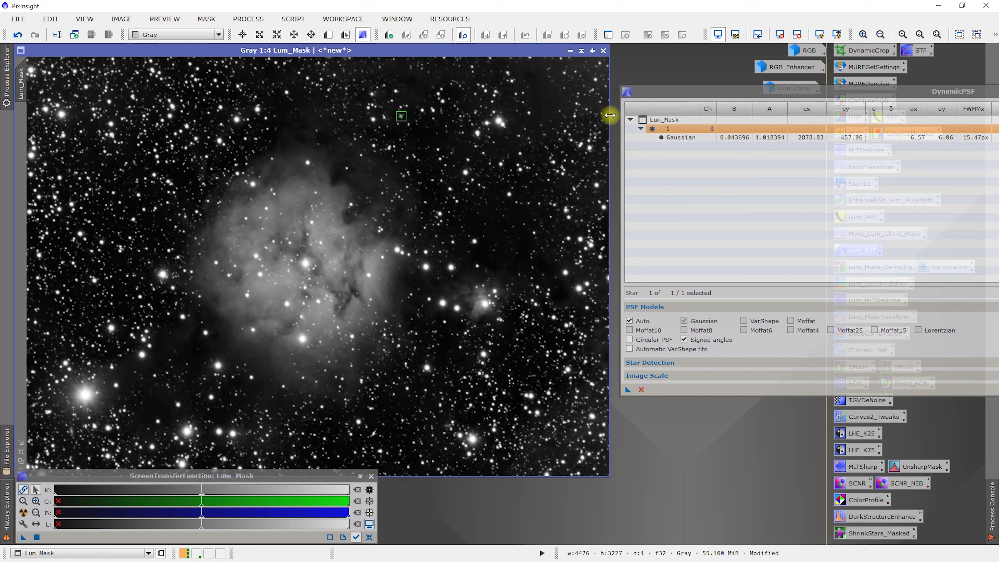
key(Delete)
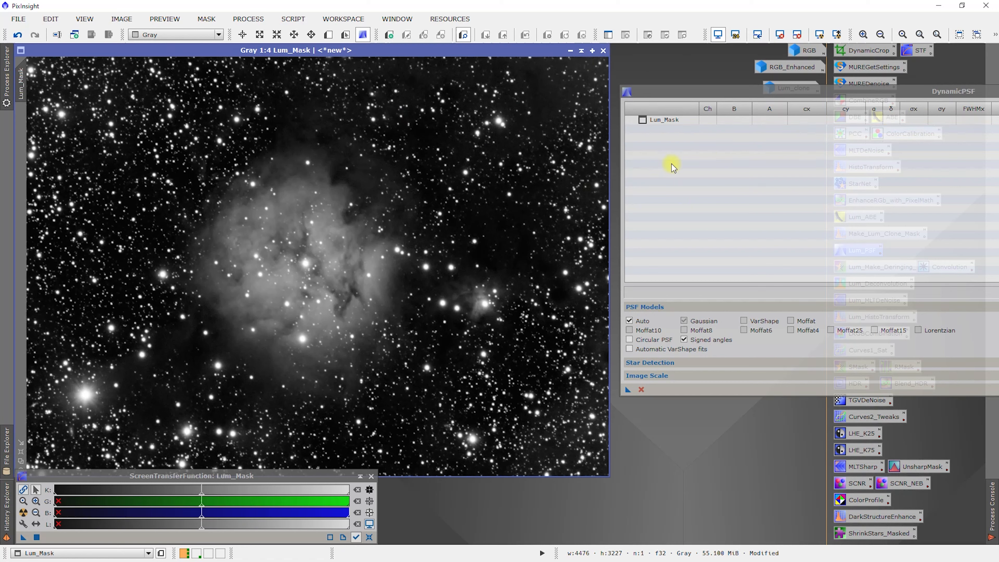
click(665, 118)
key(Delete)
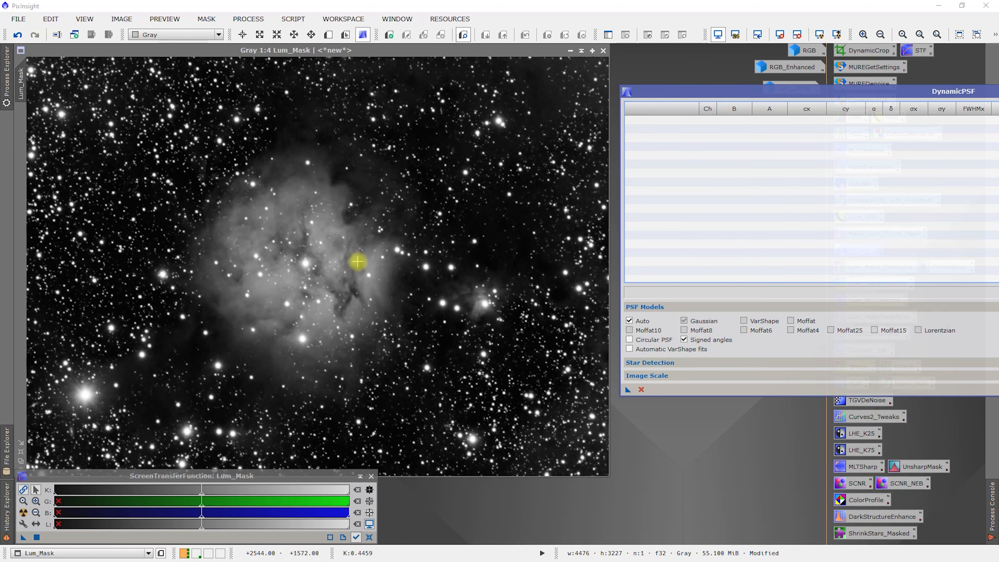
Close the ScreenTransferFunction window and show the upper-left corner of Lum_Mask at 1:1
scroll(358, 261, up, 3)
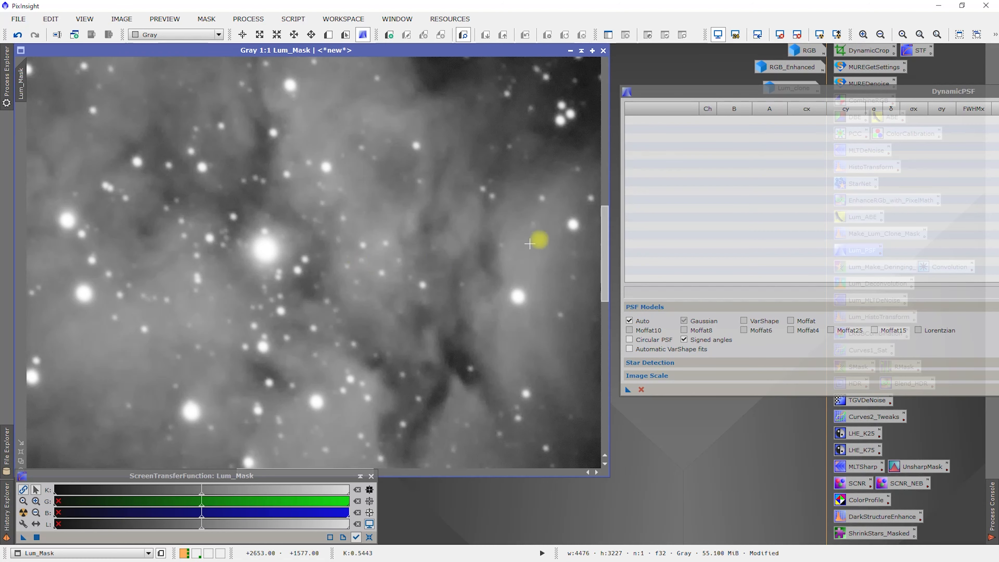
drag(602, 275, 607, 111)
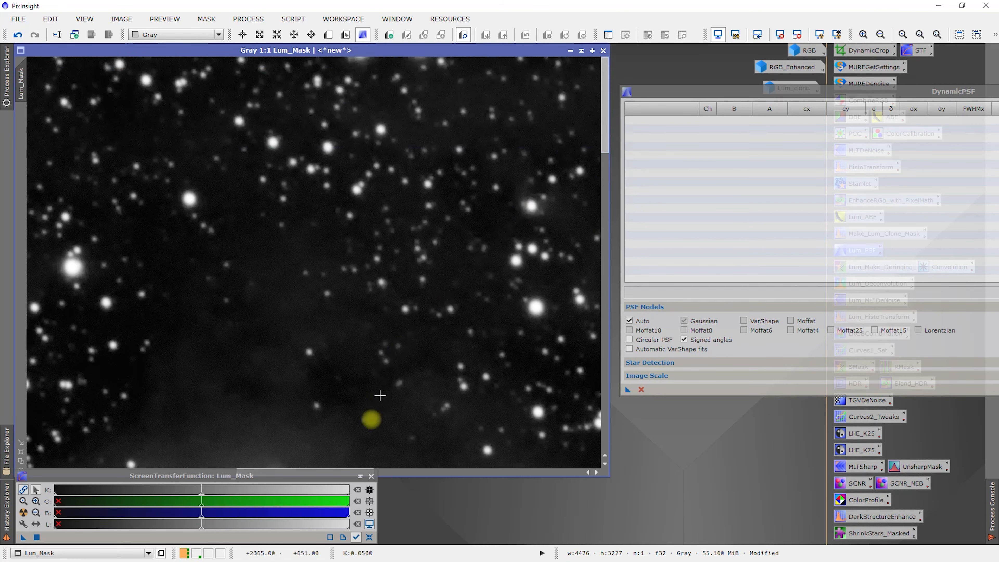
drag(337, 480, 345, 500)
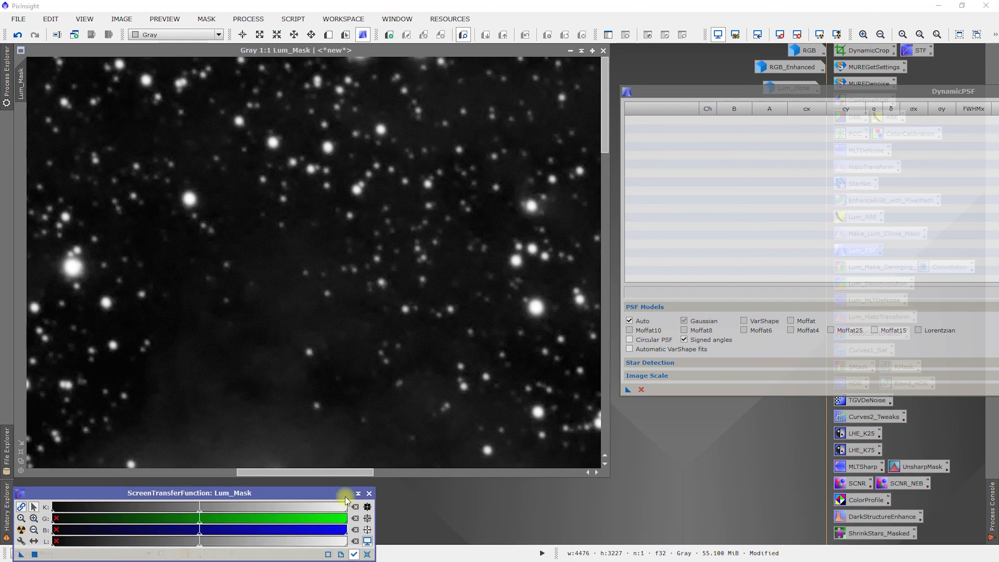
click(369, 495)
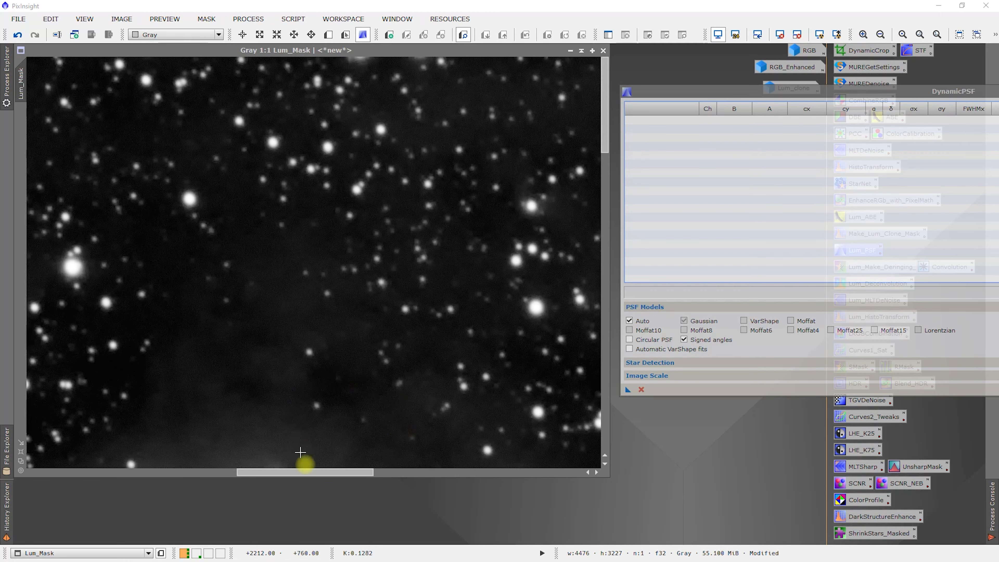
drag(319, 471, 56, 469)
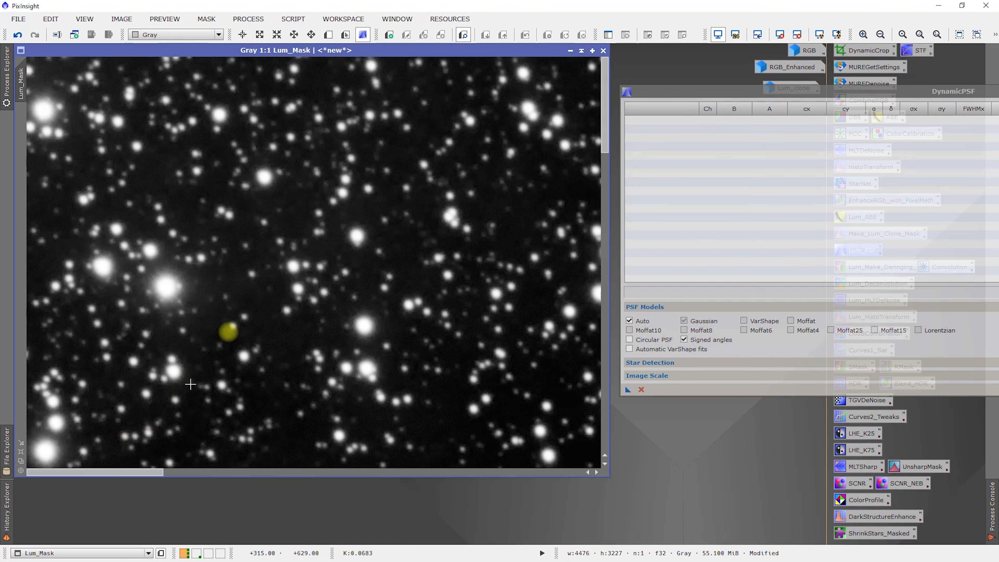
scroll(200, 224, down, 1)
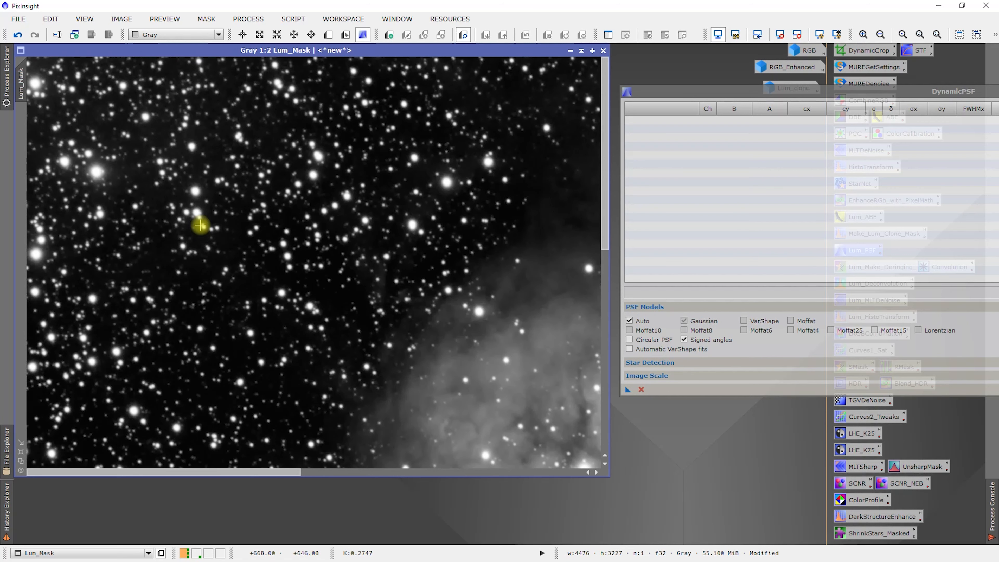
scroll(201, 224, up, 1)
scroll(200, 225, up, 1)
scroll(200, 225, down, 1)
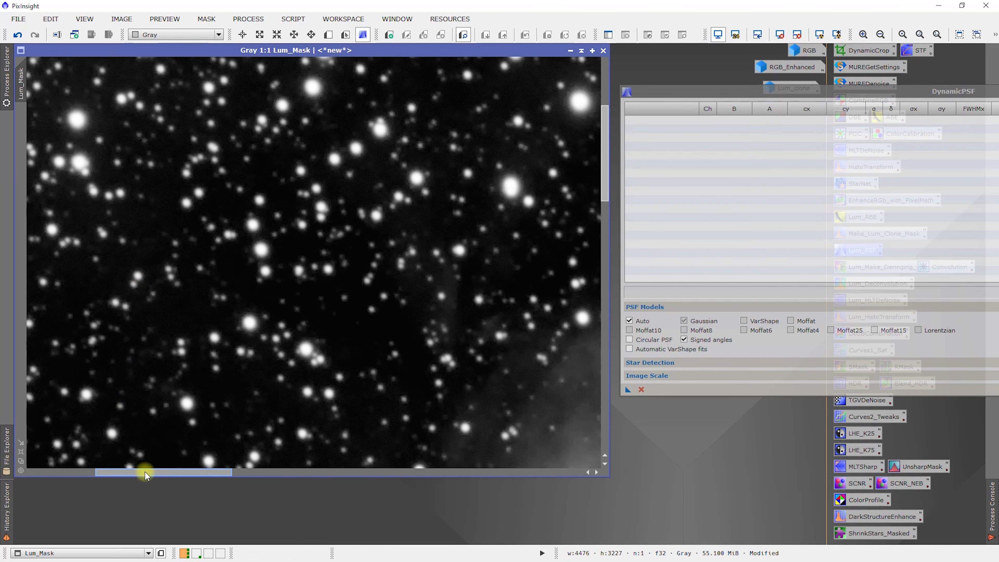
drag(143, 471, 65, 471)
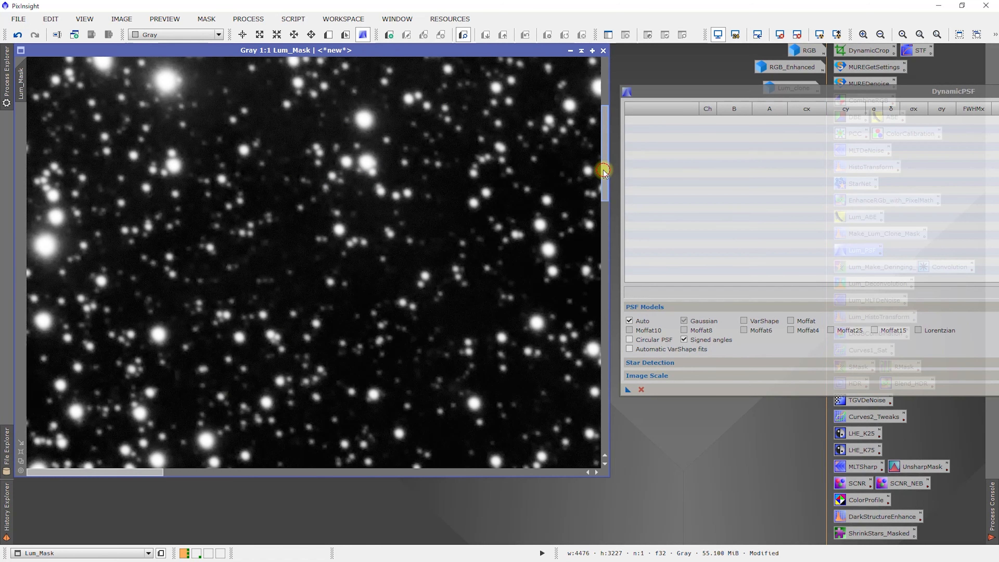
drag(604, 168, 604, 106)
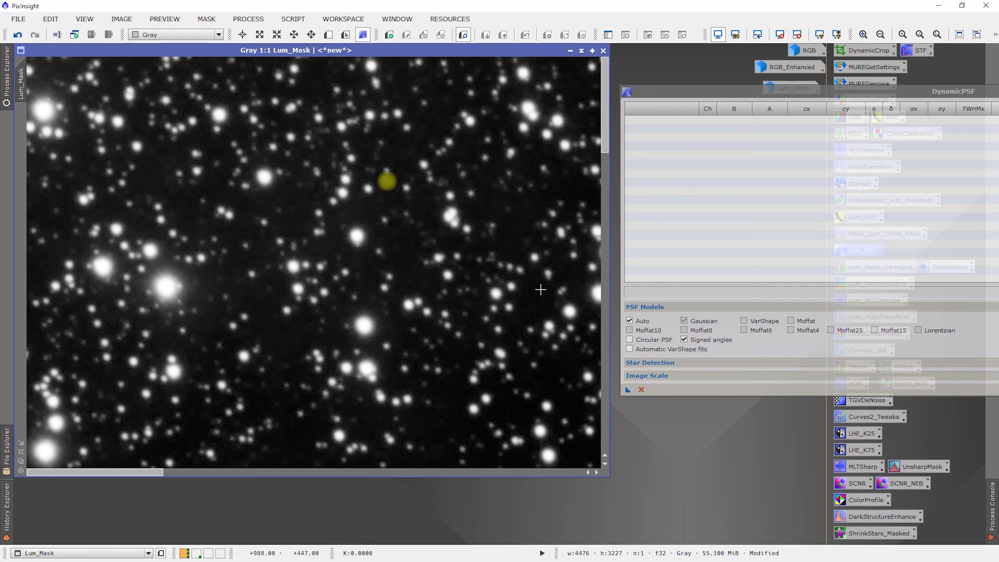
mouse_move(93, 474)
mouse_down()
mouse_move(389, 468)
mouse_move(85, 475)
mouse_up()
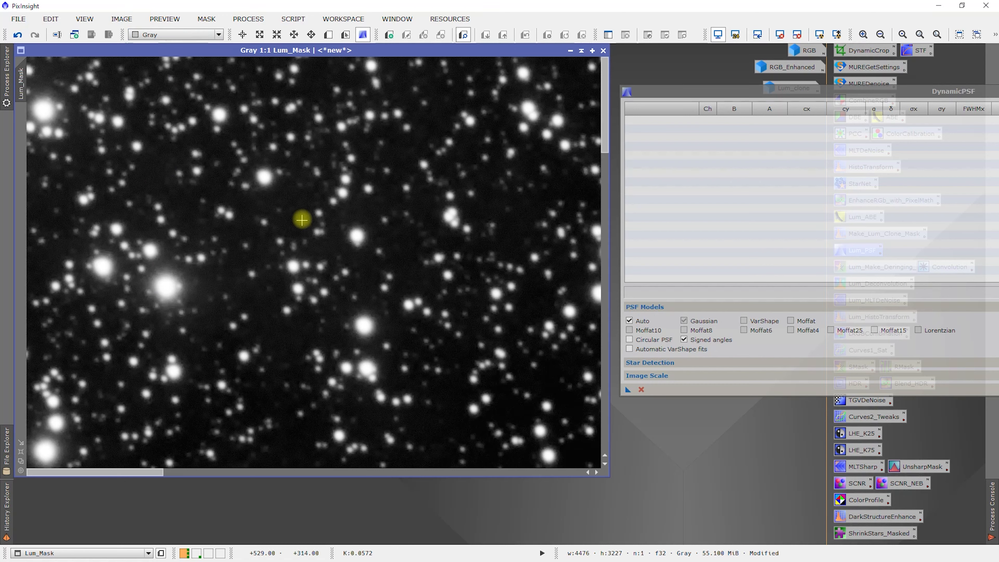
Add DynamicPSF samples on nine isolated, medium-bright stars spread over the upper-left corner of Lum_Mask
click(161, 221)
click(367, 188)
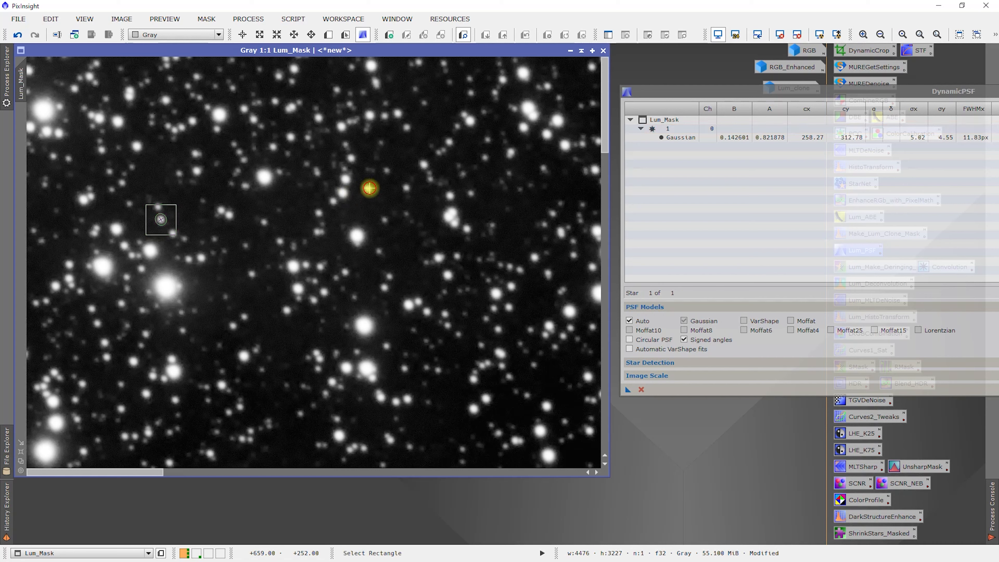
click(288, 307)
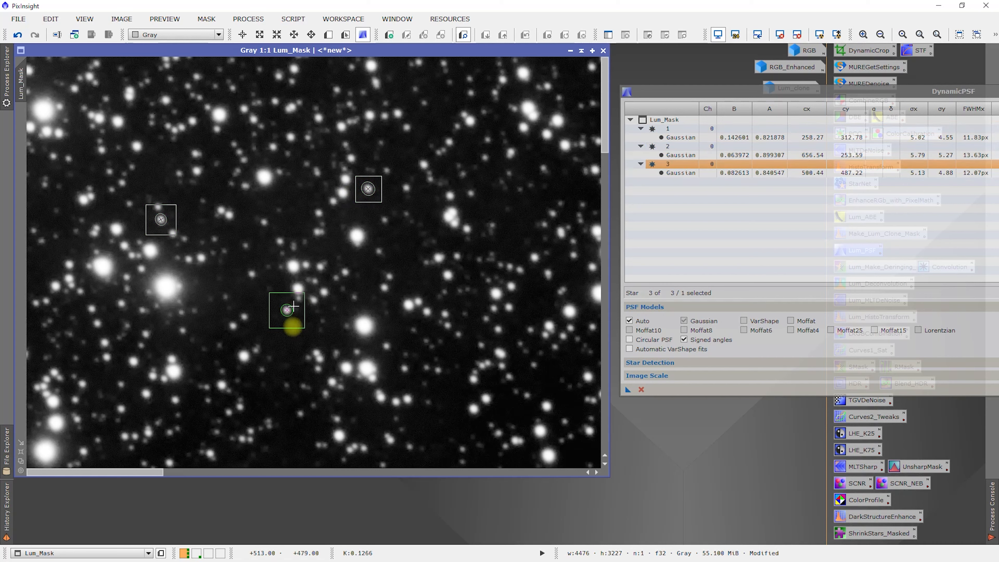
click(197, 171)
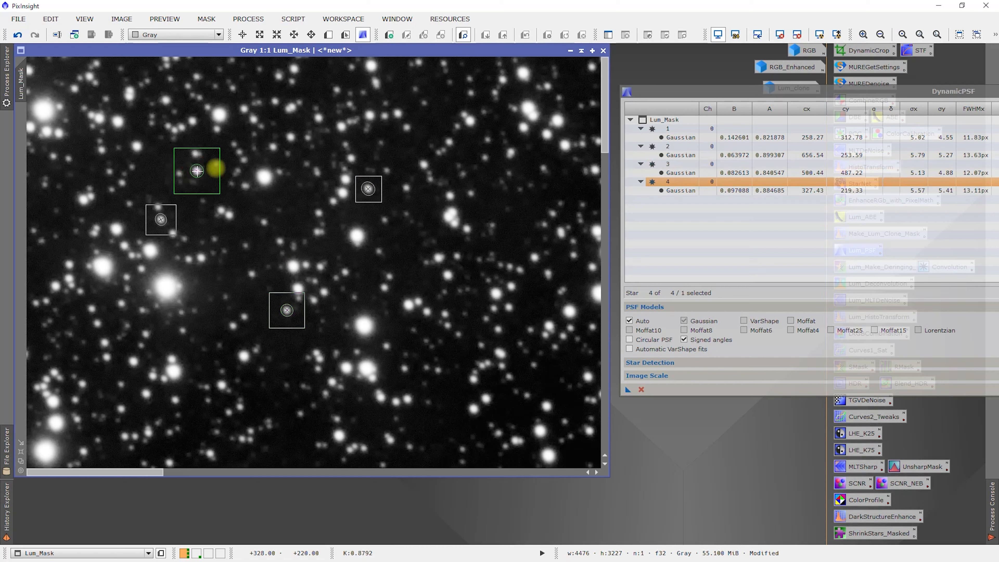
click(136, 147)
click(407, 126)
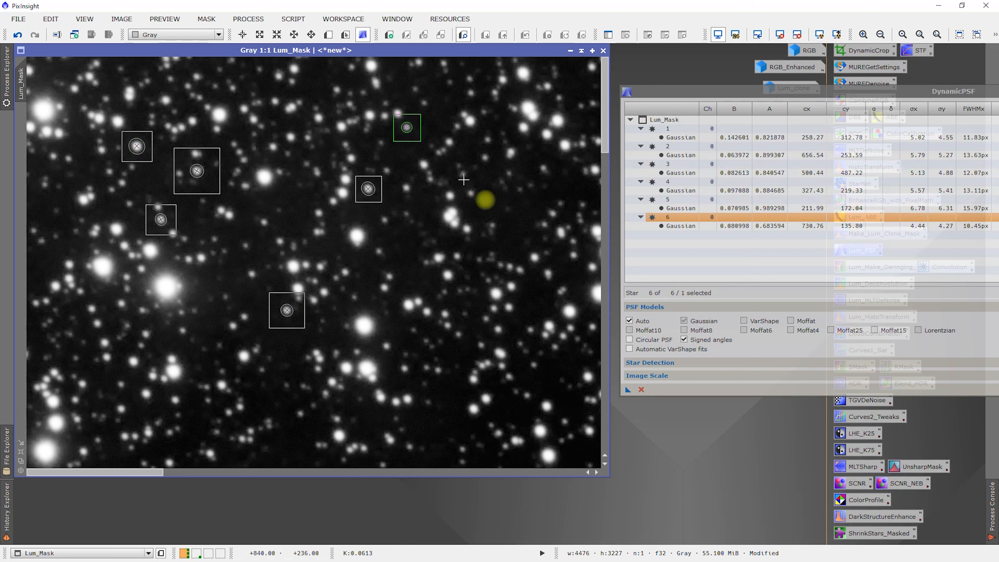
click(471, 193)
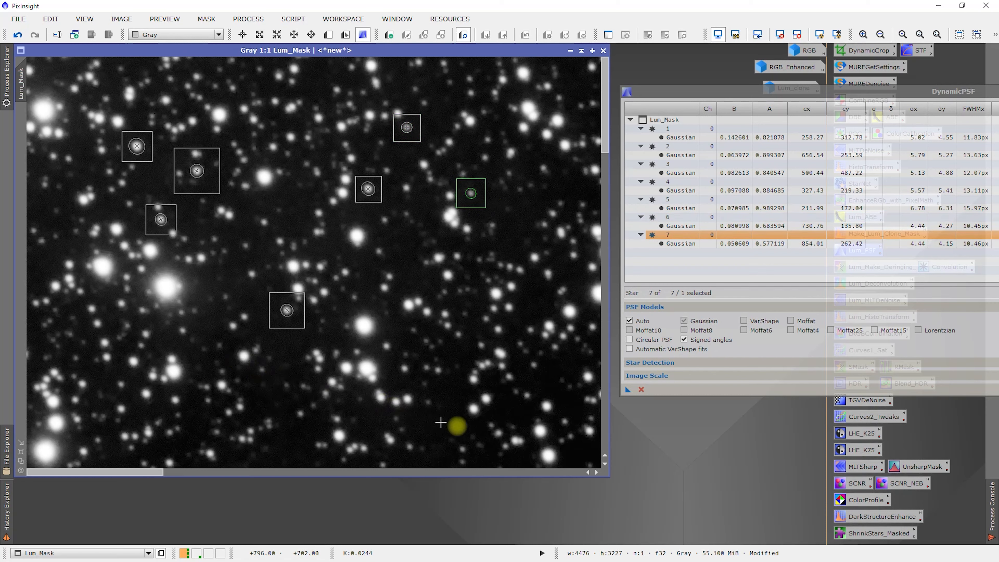
click(485, 399)
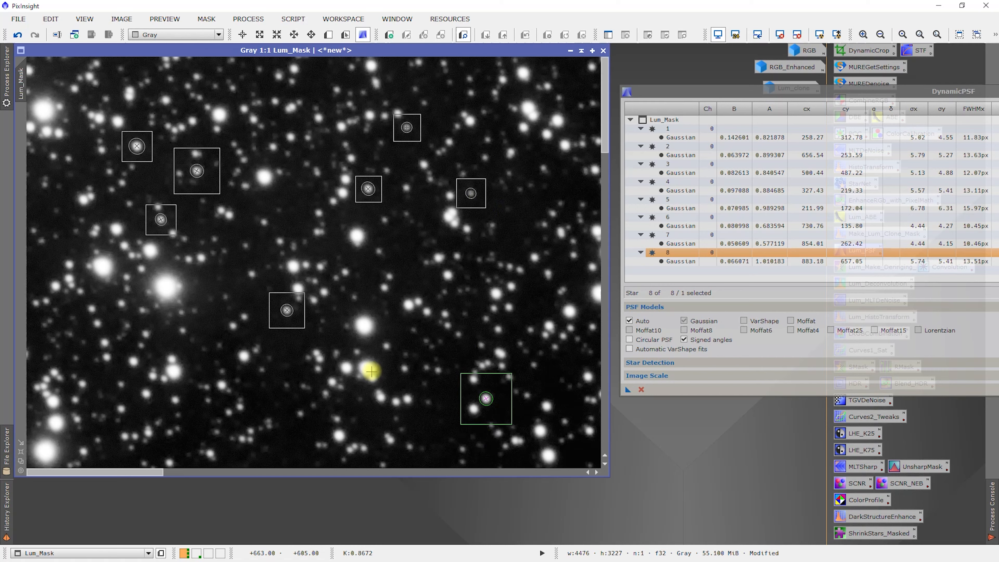
click(366, 369)
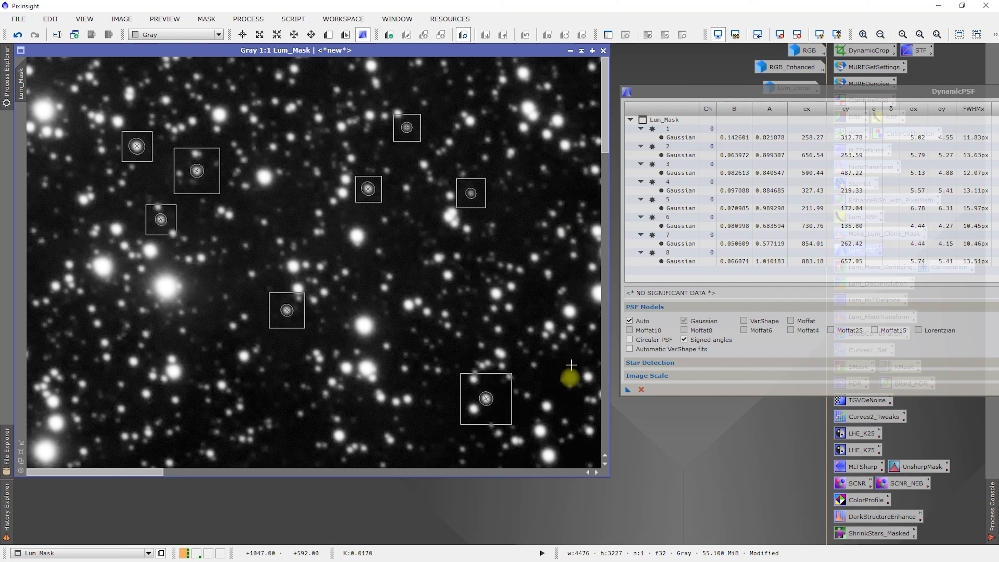
click(548, 408)
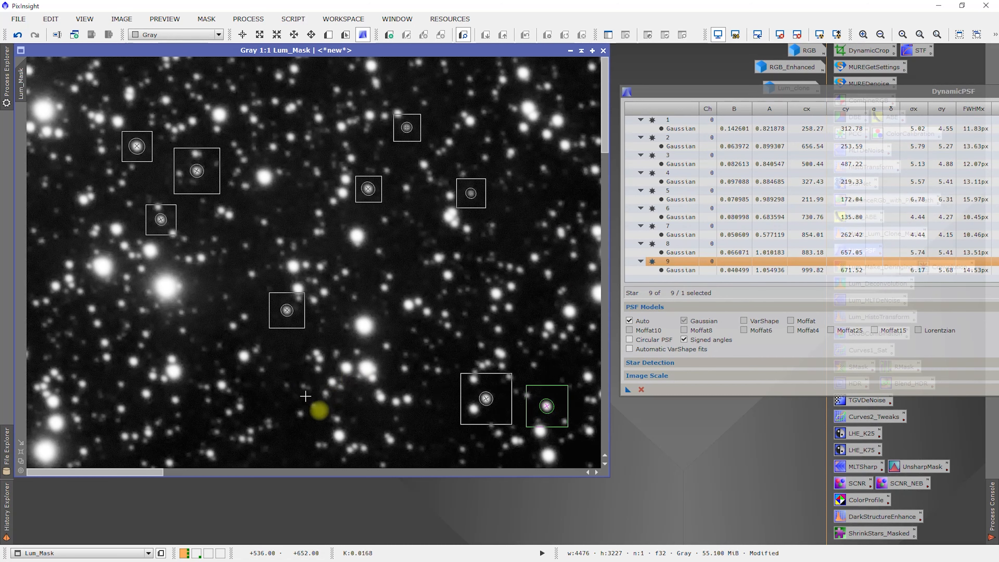
click(239, 355)
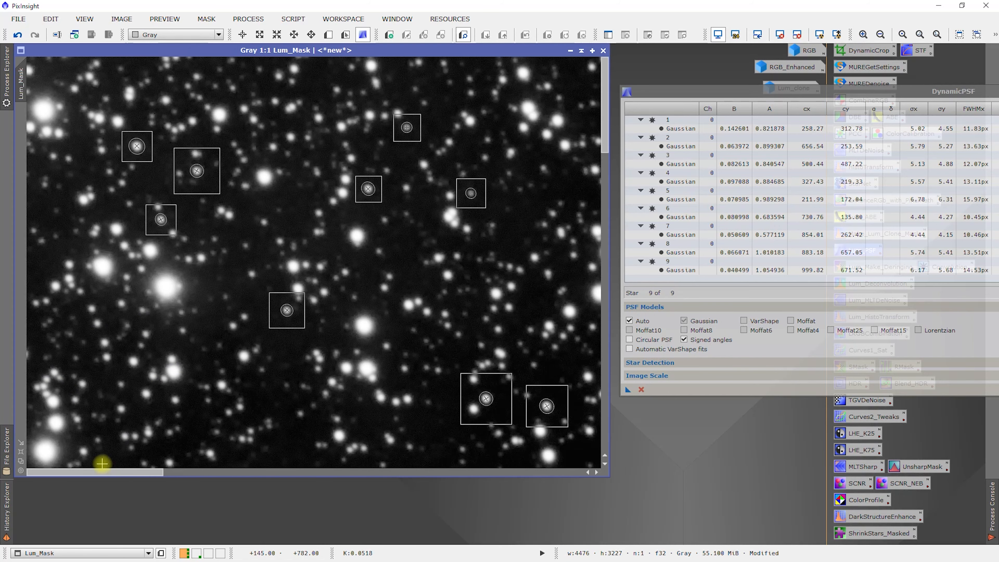
Sample four more isolated stars in the adjacent area along the upper edge of Lum_Mask
drag(98, 475, 218, 474)
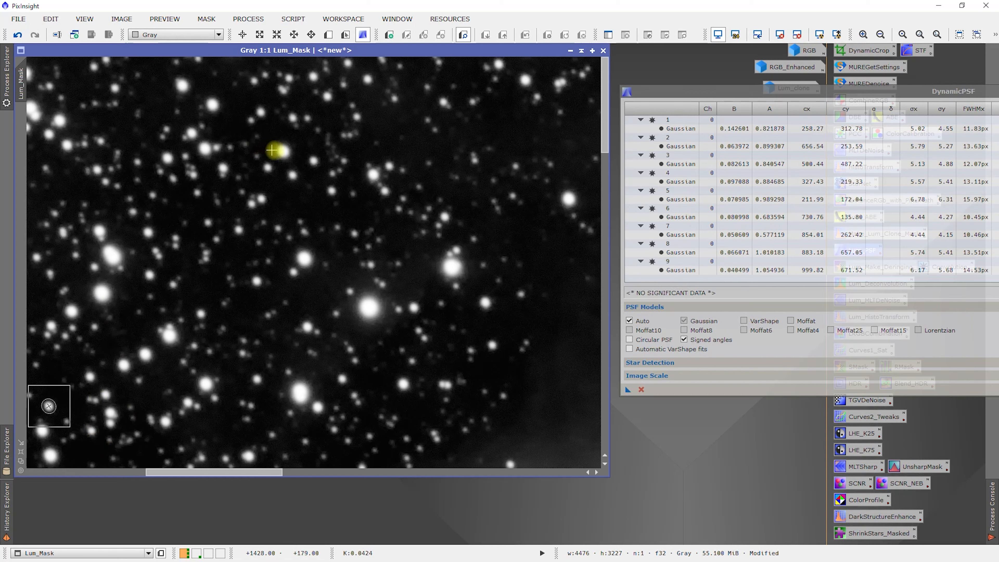
click(258, 282)
click(257, 378)
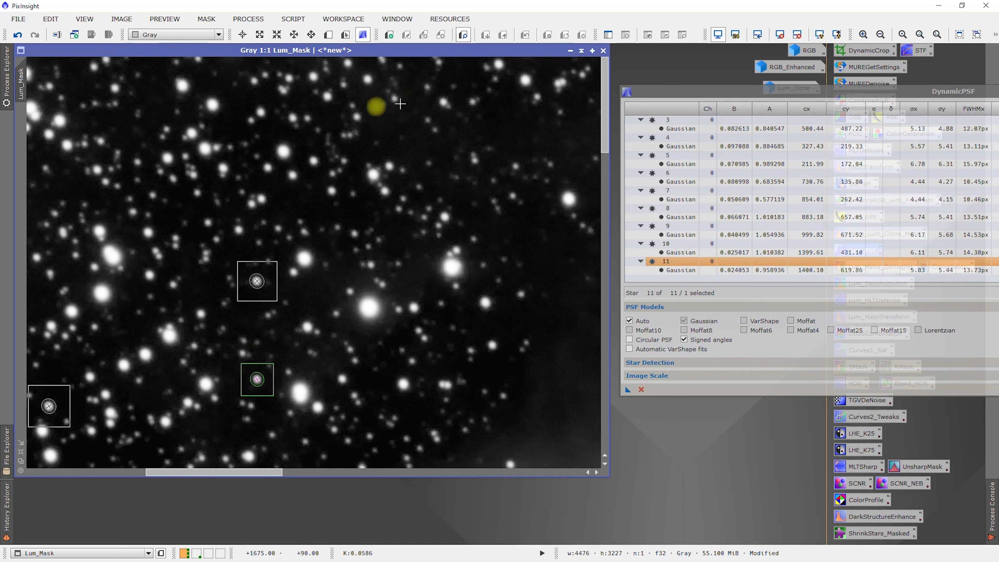
click(357, 115)
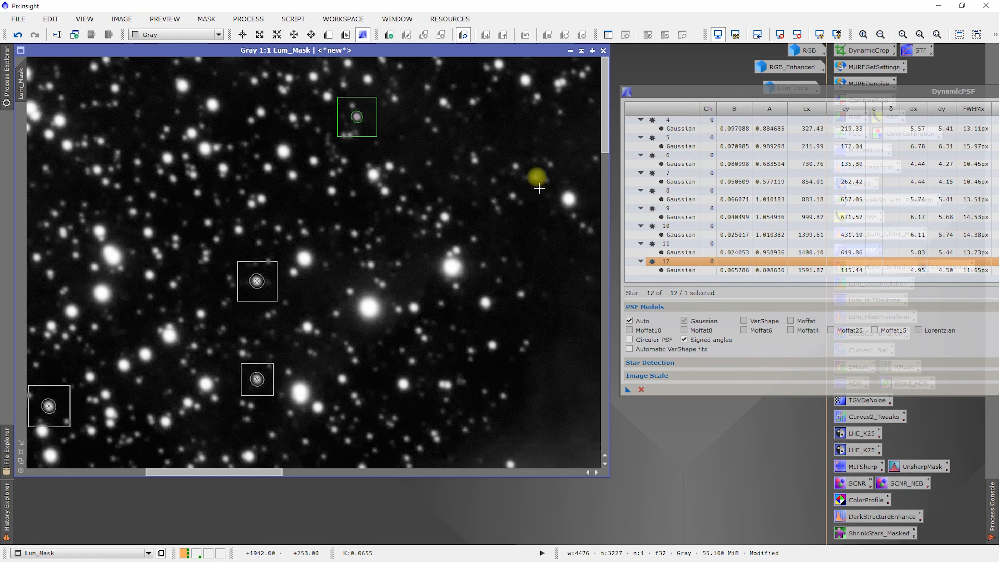
click(527, 79)
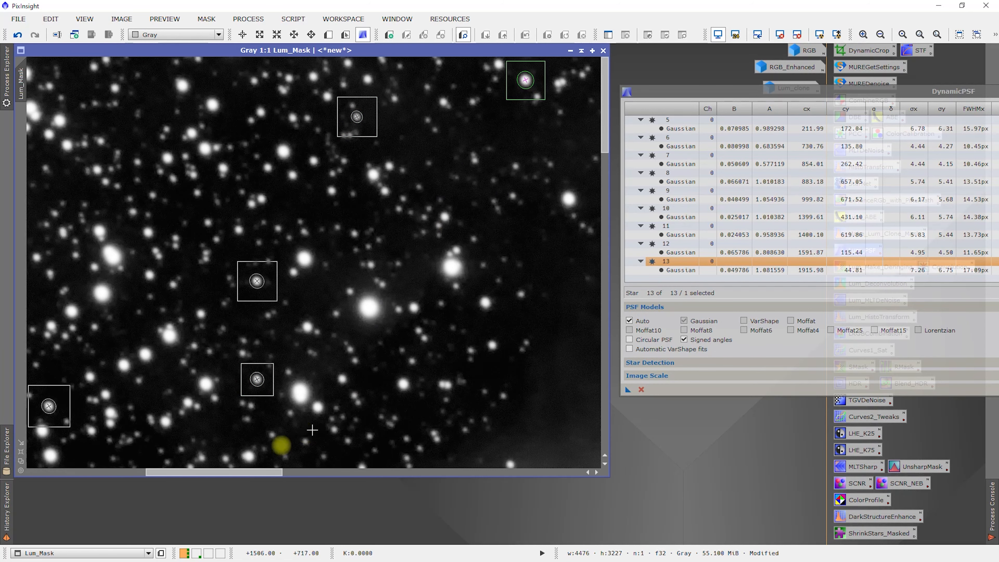
Sample further isolated stars above the nebula and continue across the rest of the Lum_Mask image
drag(243, 465, 281, 471)
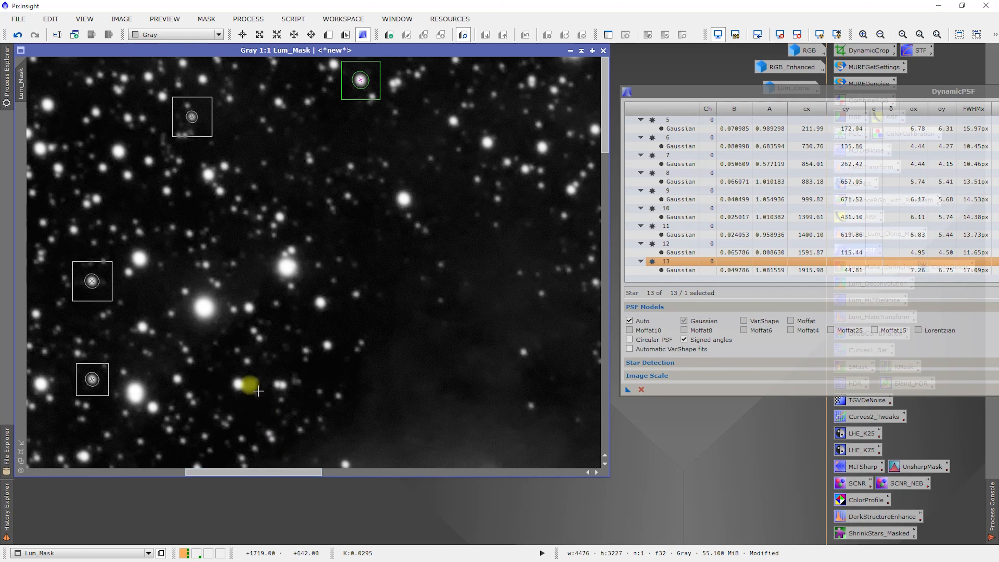
click(240, 383)
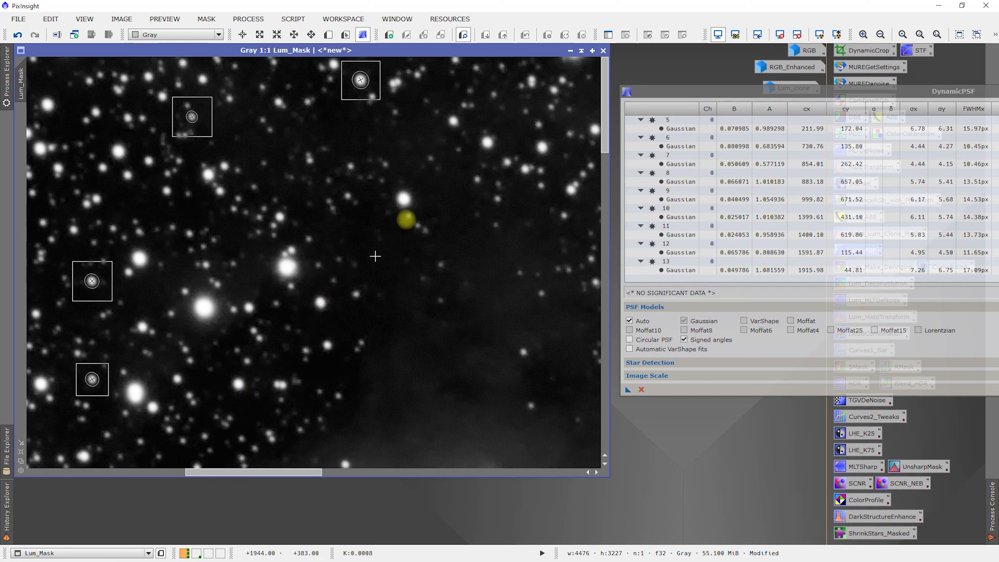
click(454, 120)
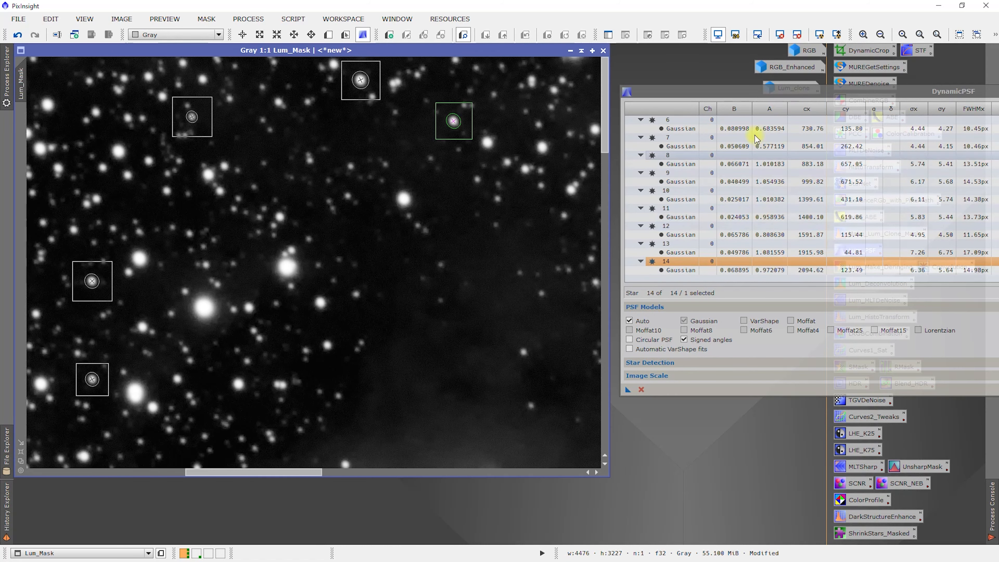
drag(252, 474, 261, 474)
click(290, 345)
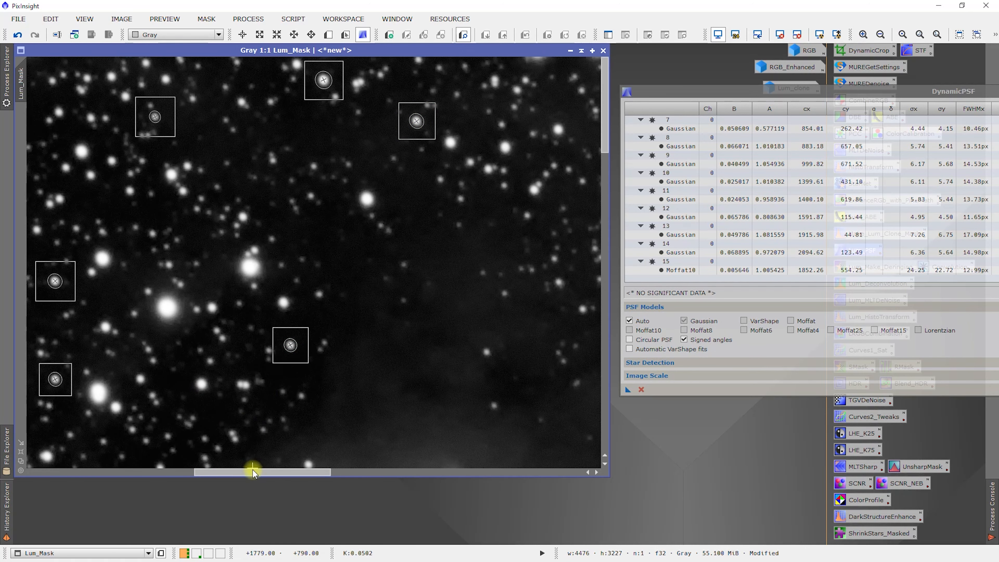
drag(252, 472, 339, 473)
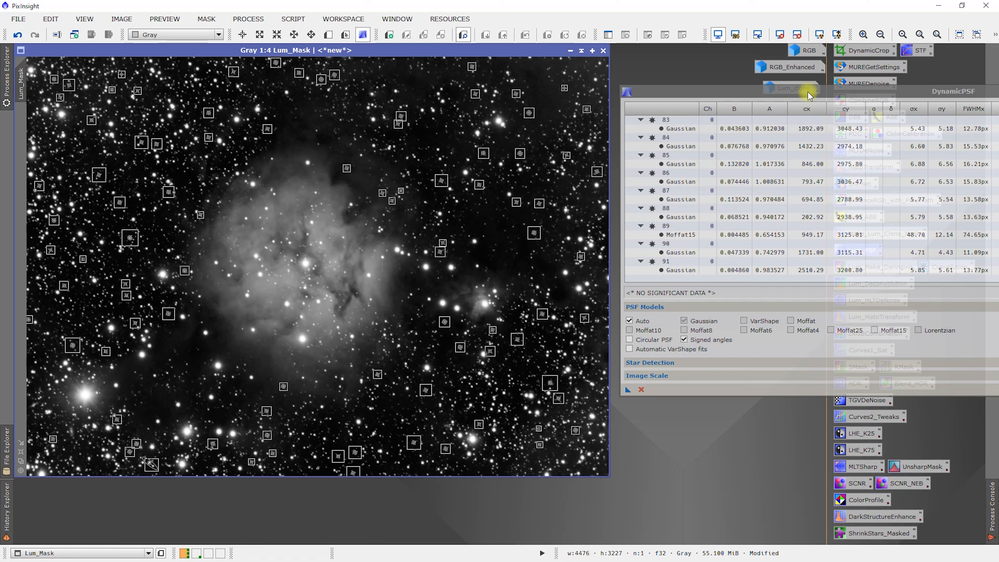
Bring the DynamicPSF window fully into view and sort its star list by Amplitude
drag(808, 96, 547, 94)
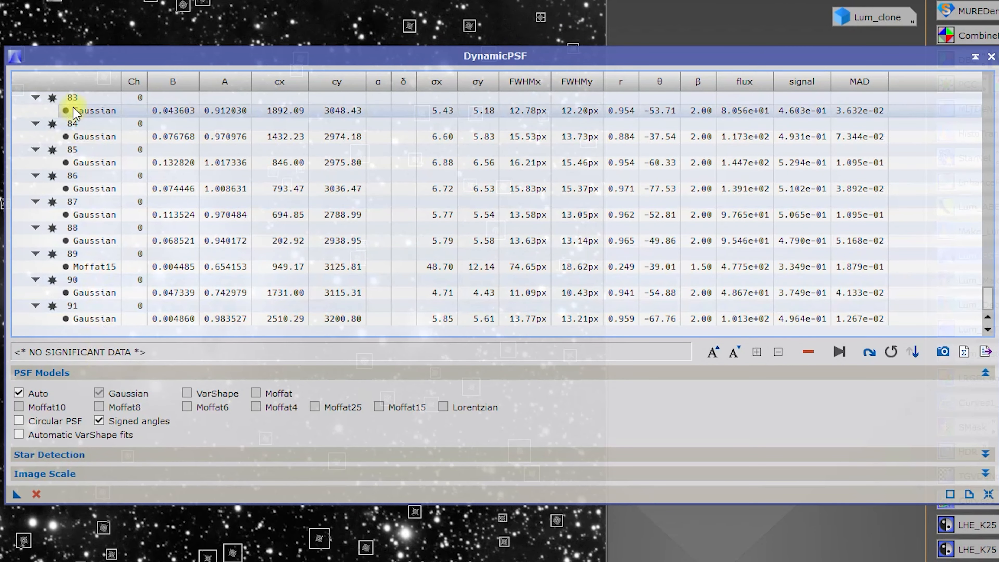
scroll(335, 224, up, 20)
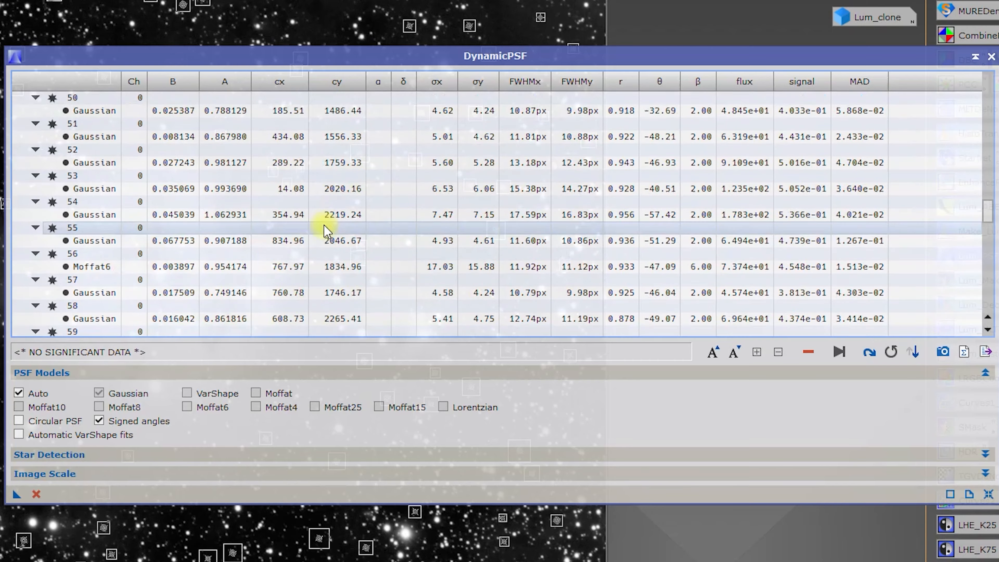
scroll(323, 231, up, 20)
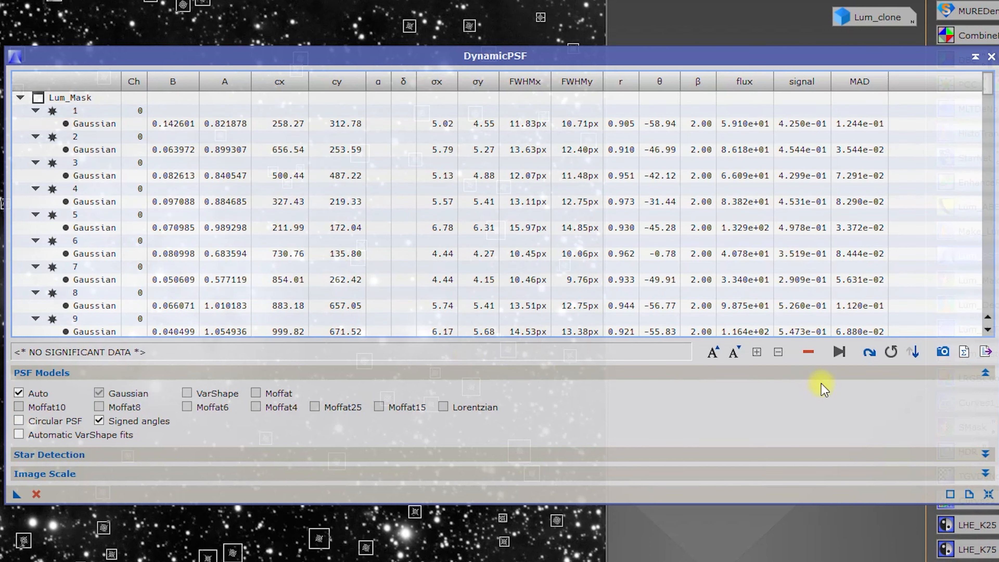
click(918, 354)
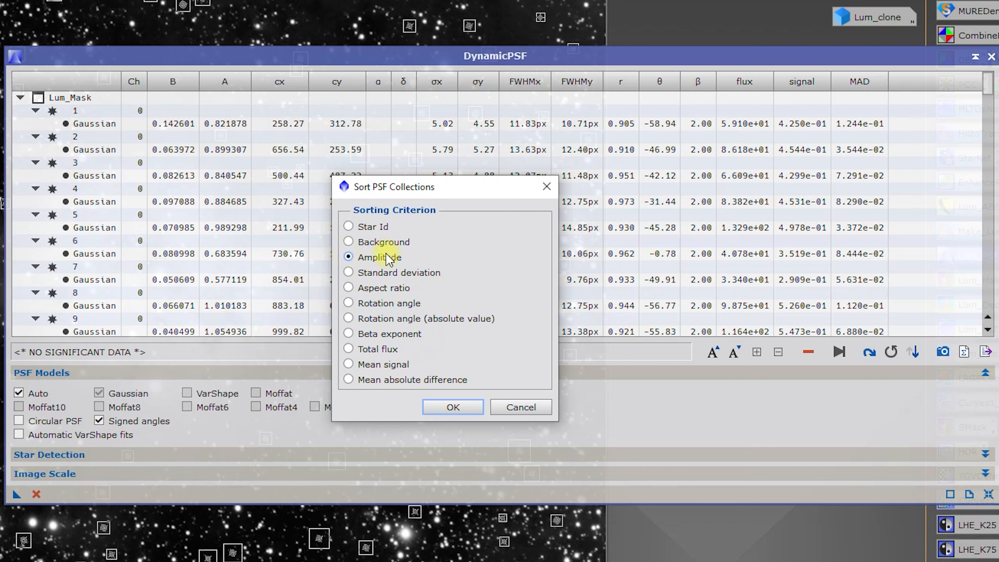
click(446, 406)
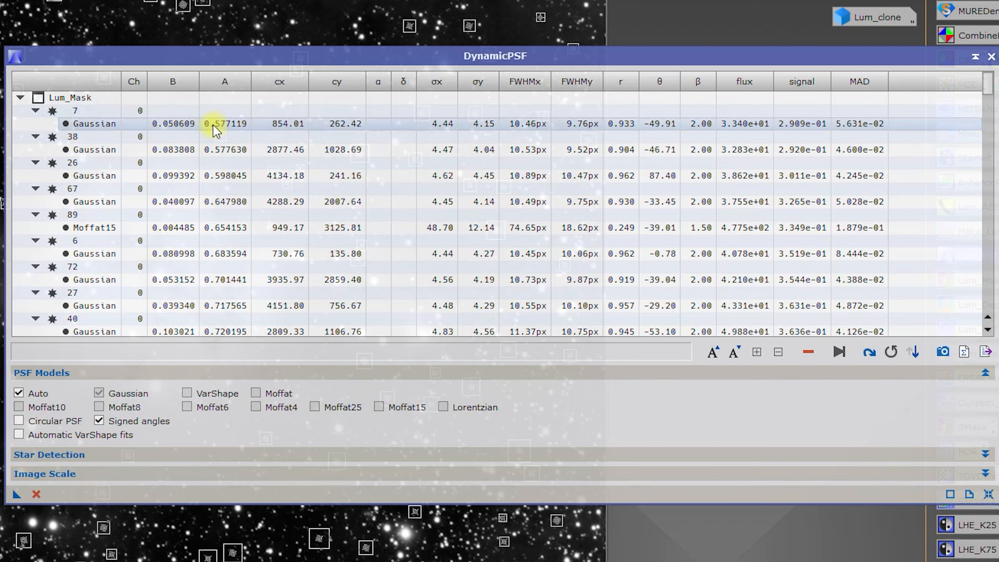
Delete every star fit with an amplitude above 0.9, from star 55 through star 61 at the end of the sorted list
drag(991, 83, 987, 297)
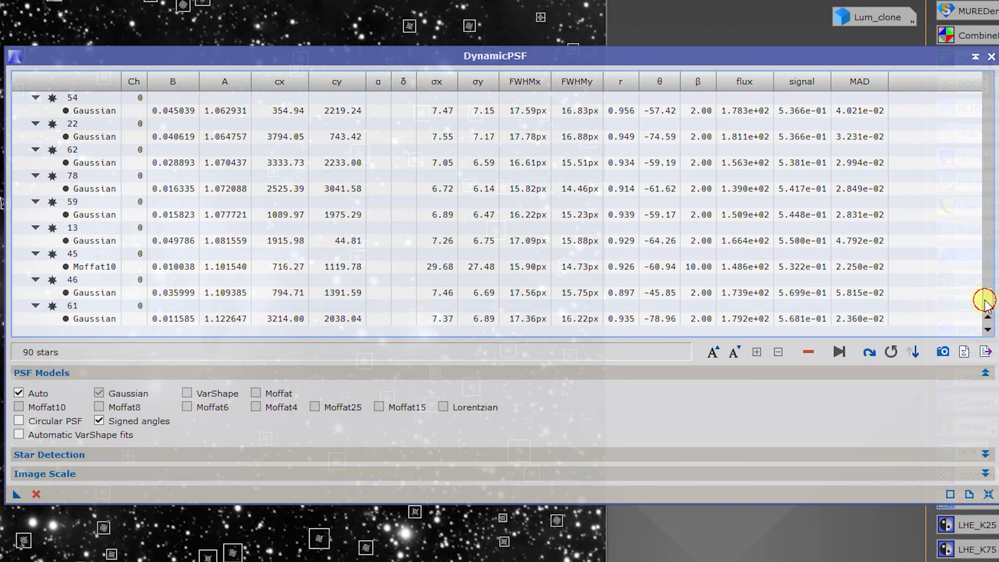
drag(983, 304, 988, 83)
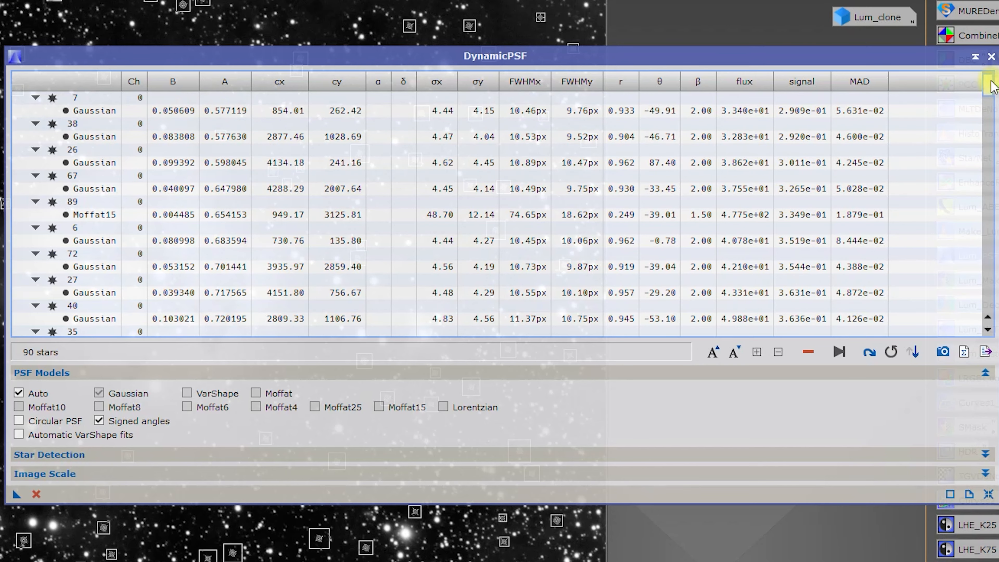
drag(991, 81, 989, 155)
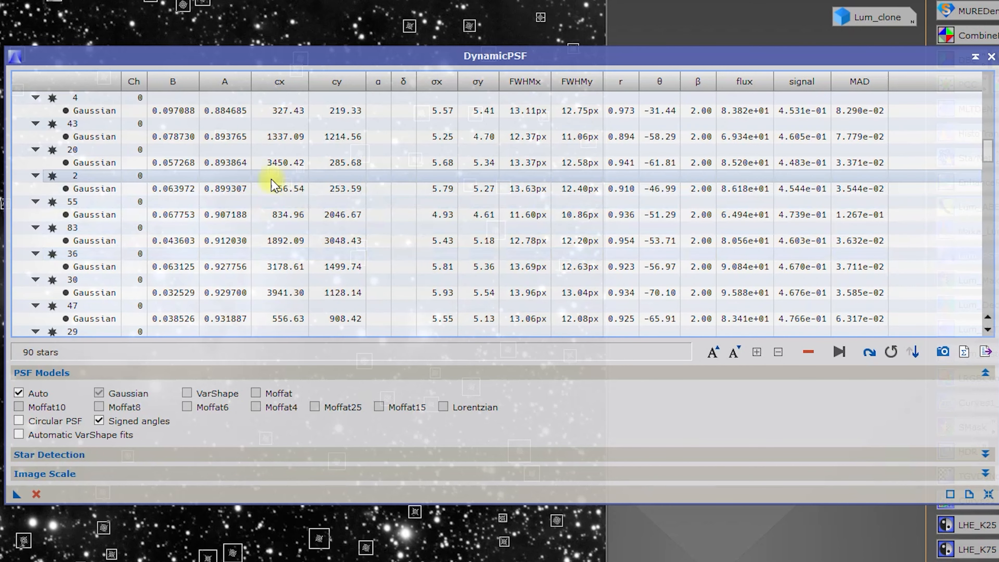
click(224, 215)
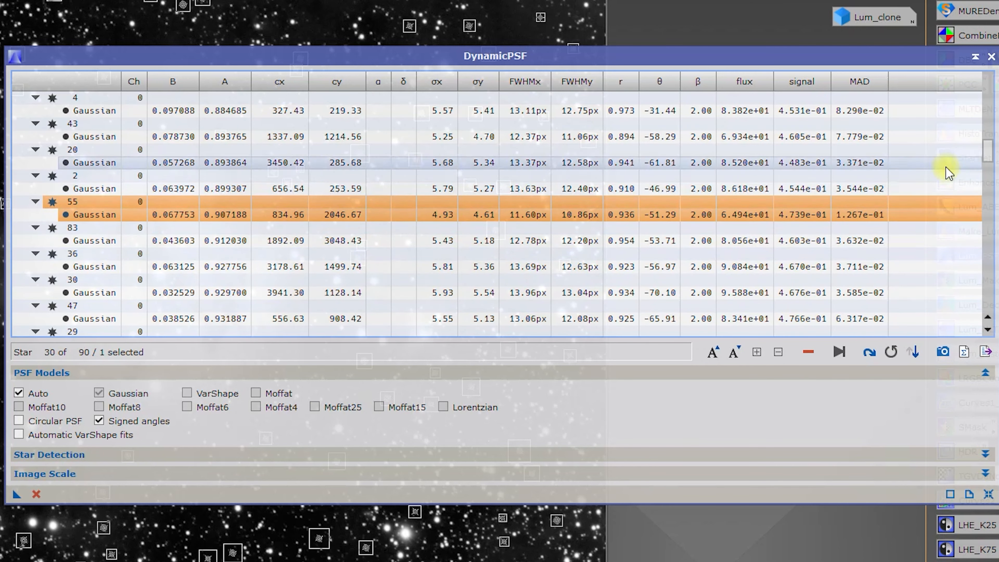
drag(988, 150, 988, 300)
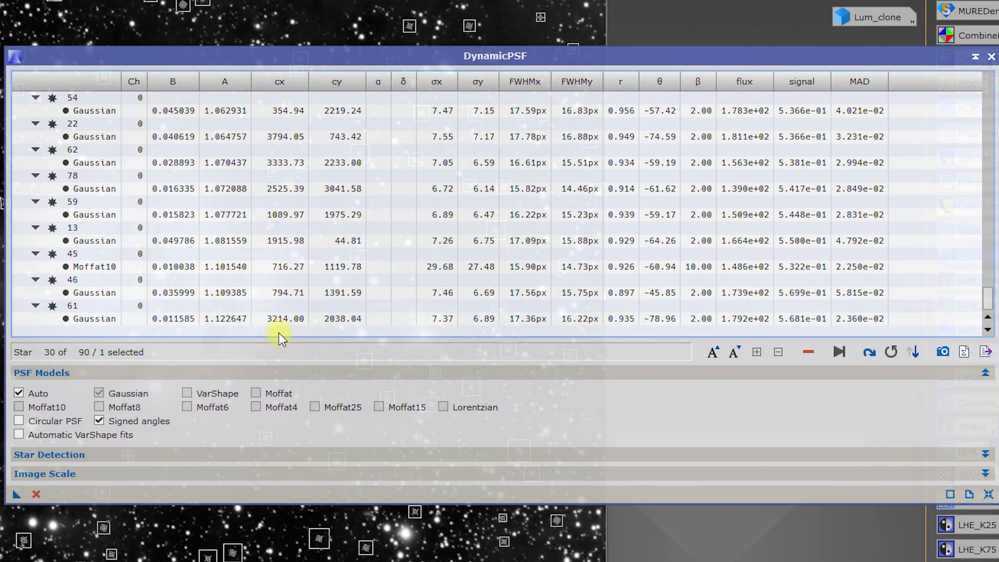
shift+click(233, 318)
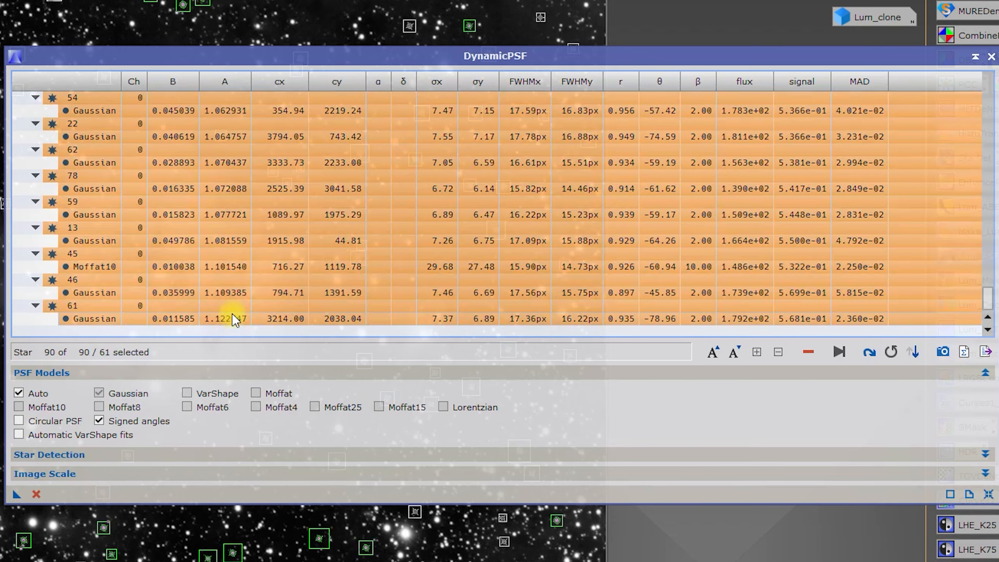
click(807, 352)
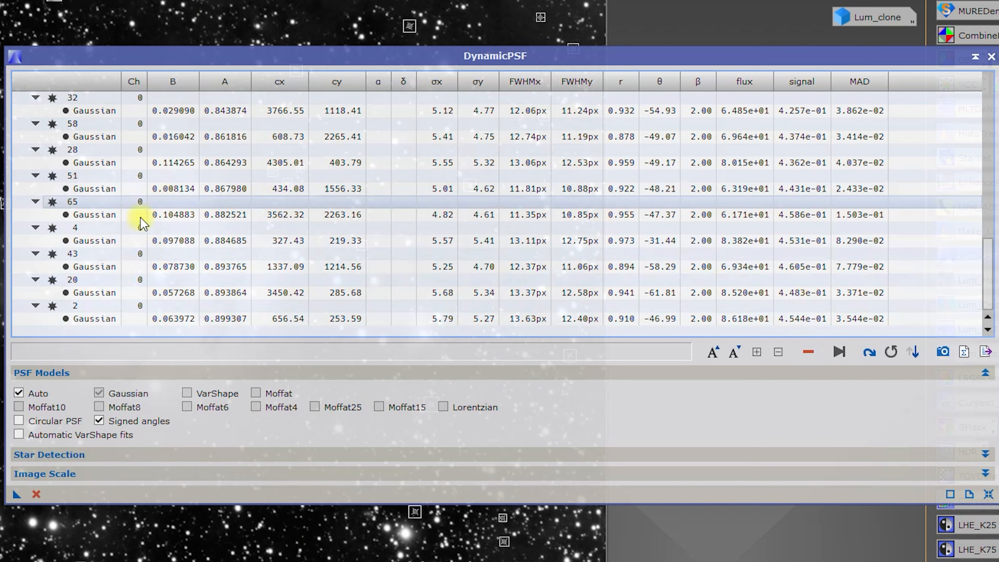
Examine the amplitudes of the remaining star fits, marking the range from star 7 to star 12
scroll(372, 224, up, 10)
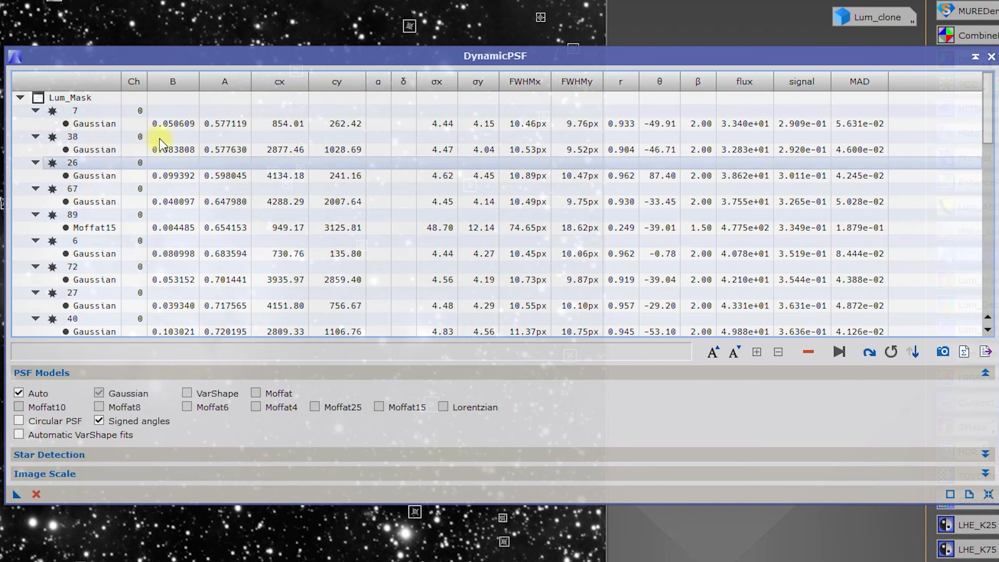
click(155, 110)
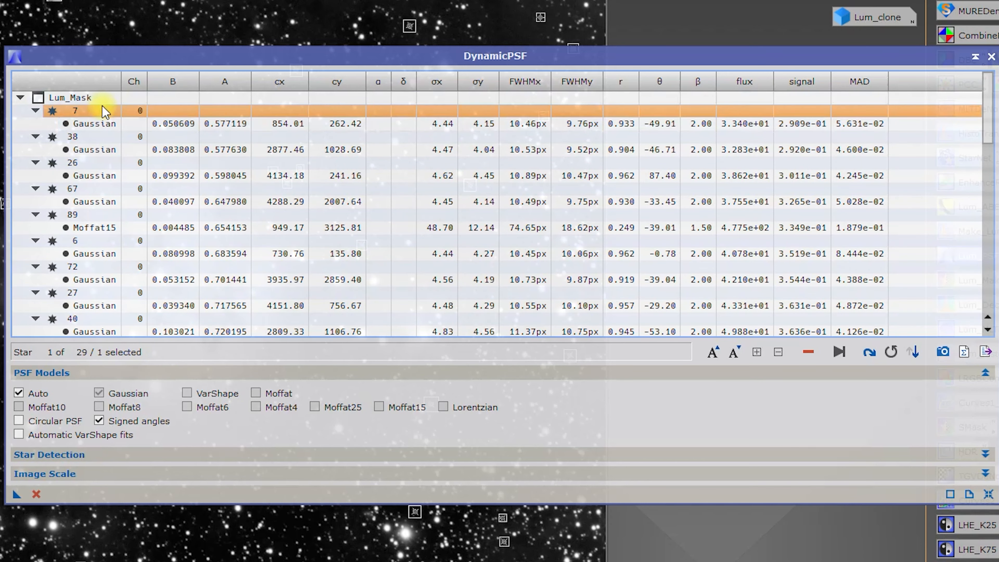
scroll(213, 140, down, 1)
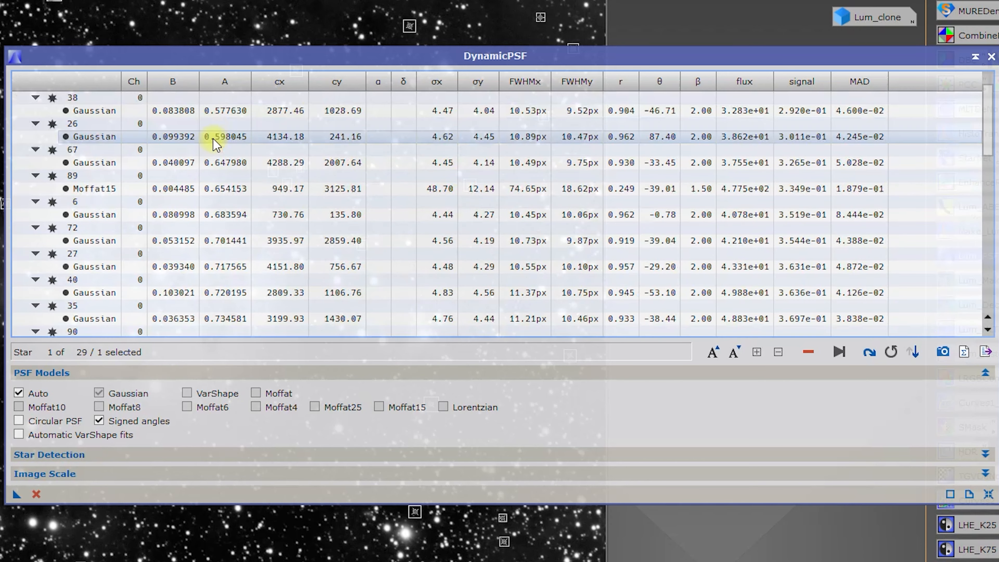
scroll(212, 140, up, 1)
scroll(69, 173, down, 7)
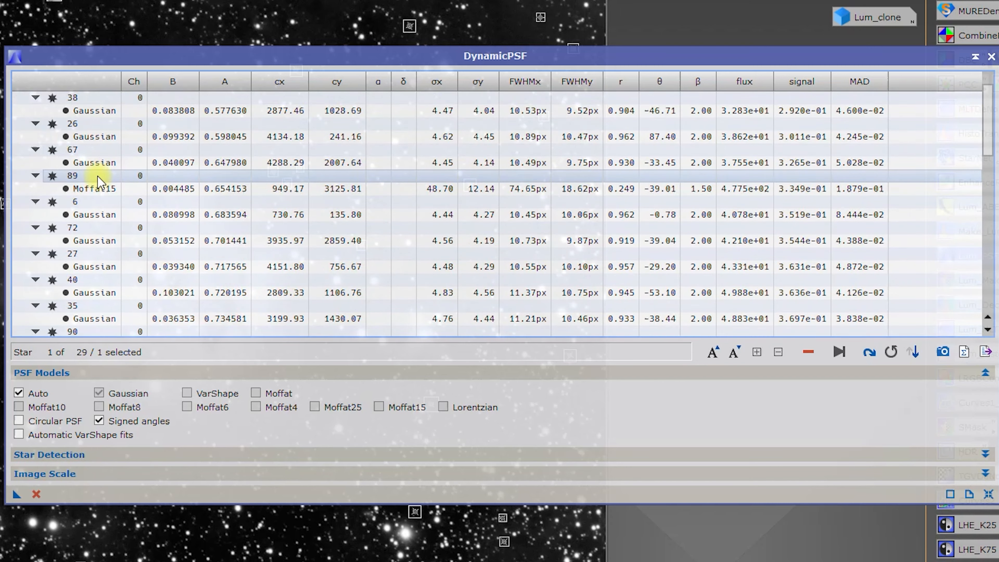
scroll(212, 236, down, 6)
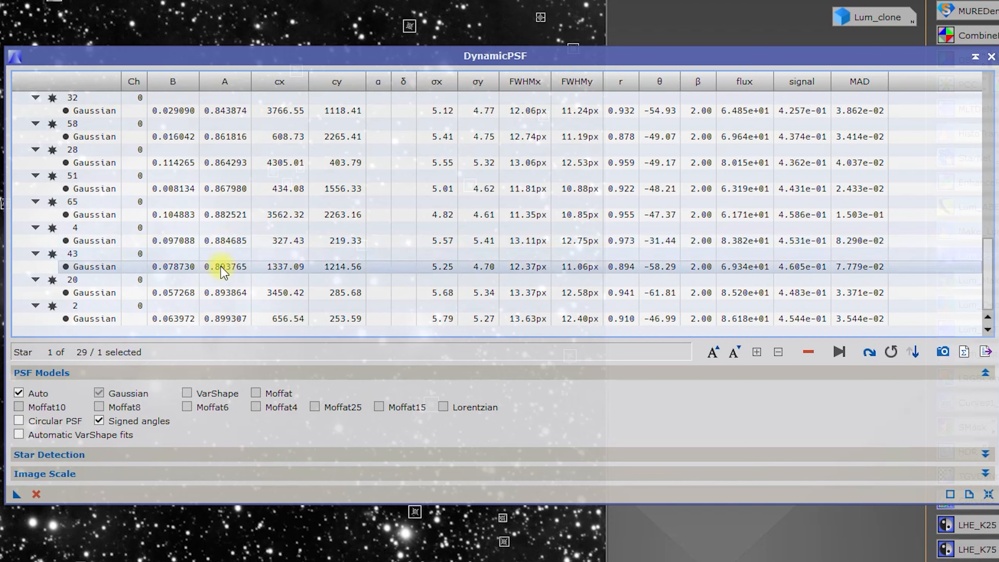
scroll(221, 262, up, 5)
scroll(221, 262, up, 6)
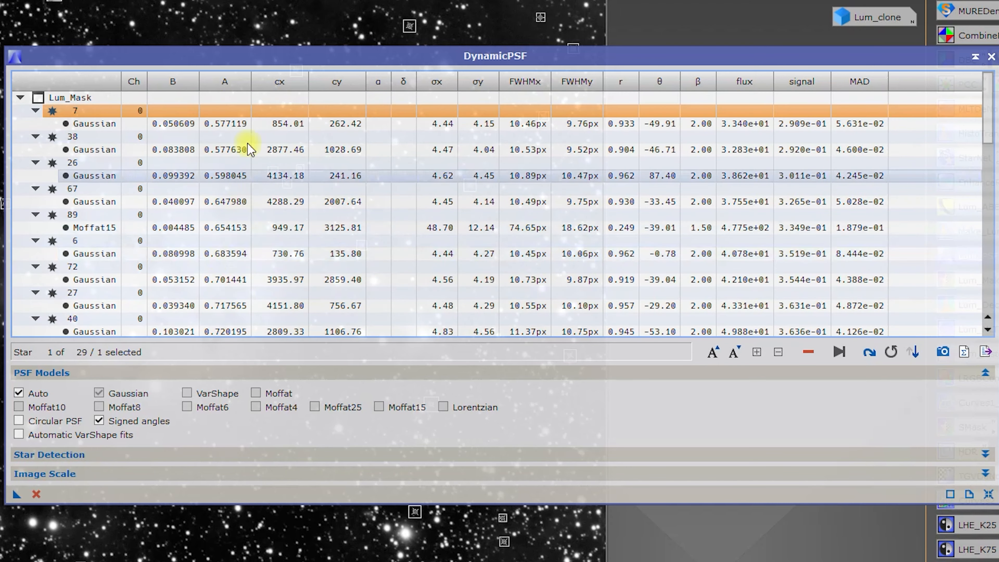
scroll(223, 225, down, 4)
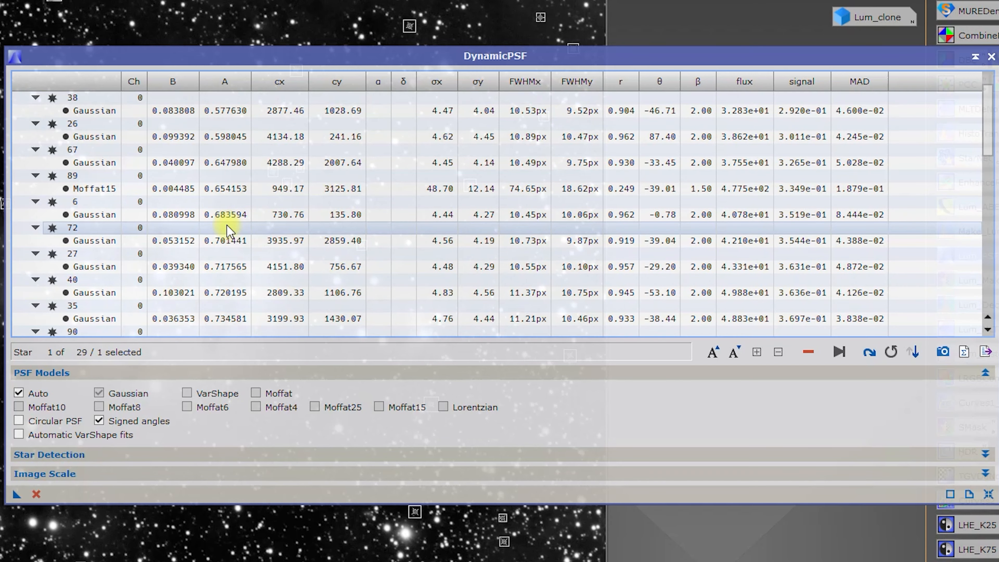
scroll(229, 232, down, 1)
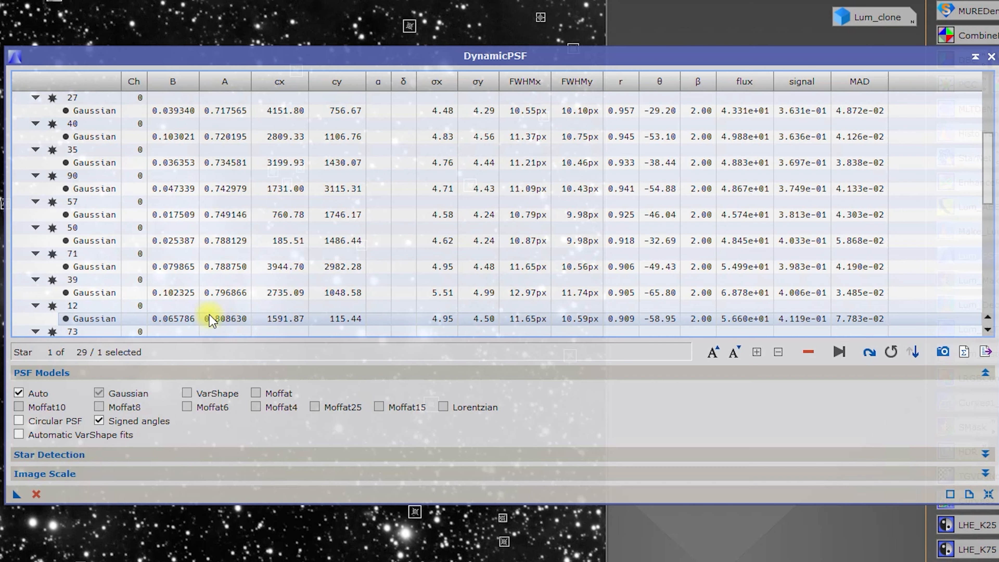
shift+click(231, 319)
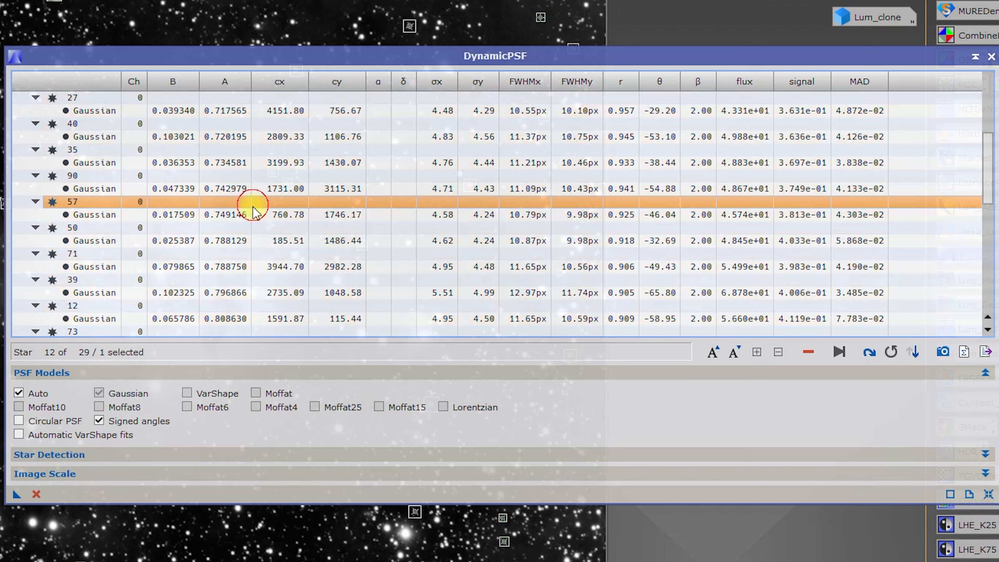
click(247, 207)
Look through the fit models in the star list and delete star 89, which is fitted as Moffat15 instead of Gaussian
scroll(211, 208, up, 5)
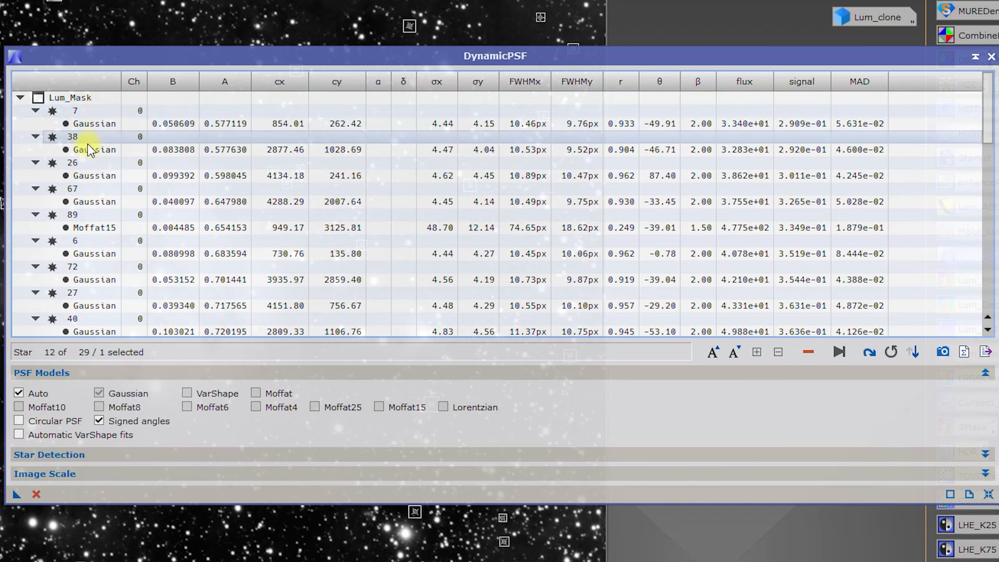
scroll(89, 172, down, 1)
scroll(89, 171, up, 1)
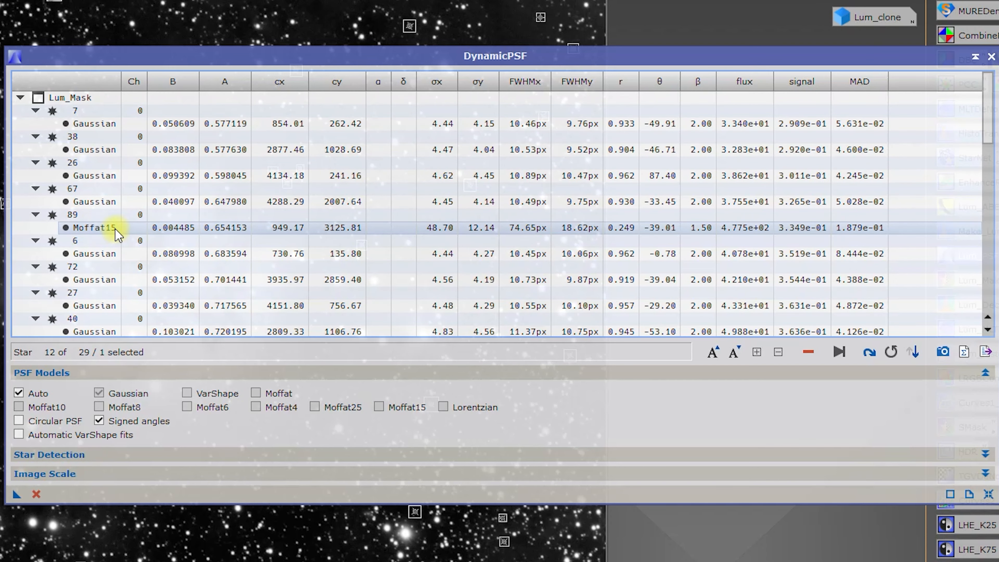
scroll(116, 234, down, 6)
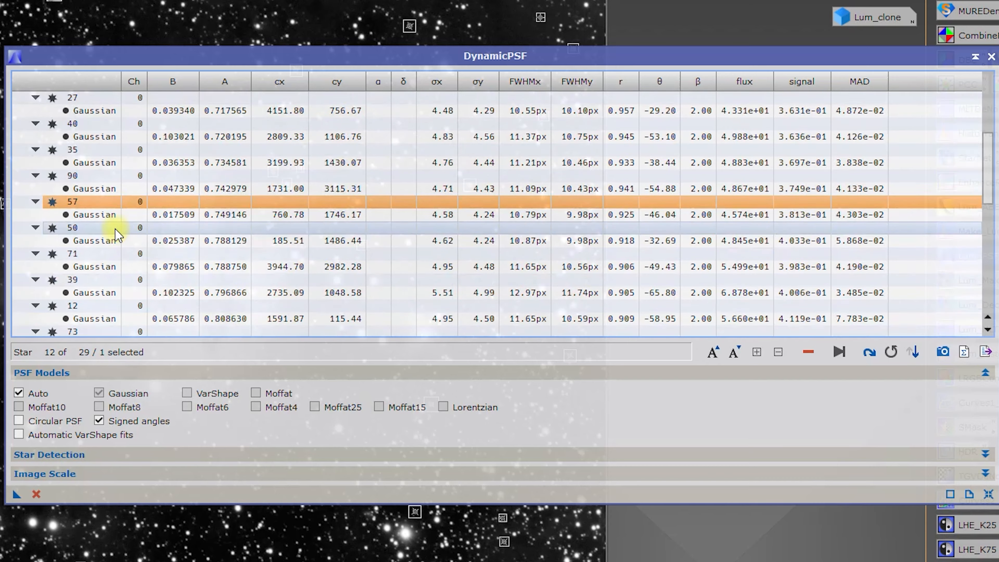
scroll(117, 234, down, 8)
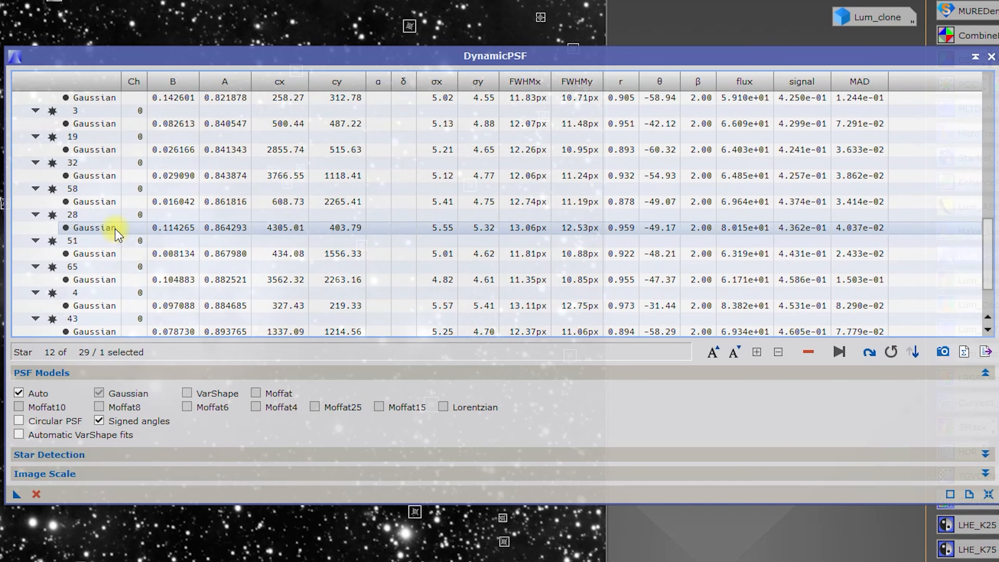
scroll(114, 229, up, 14)
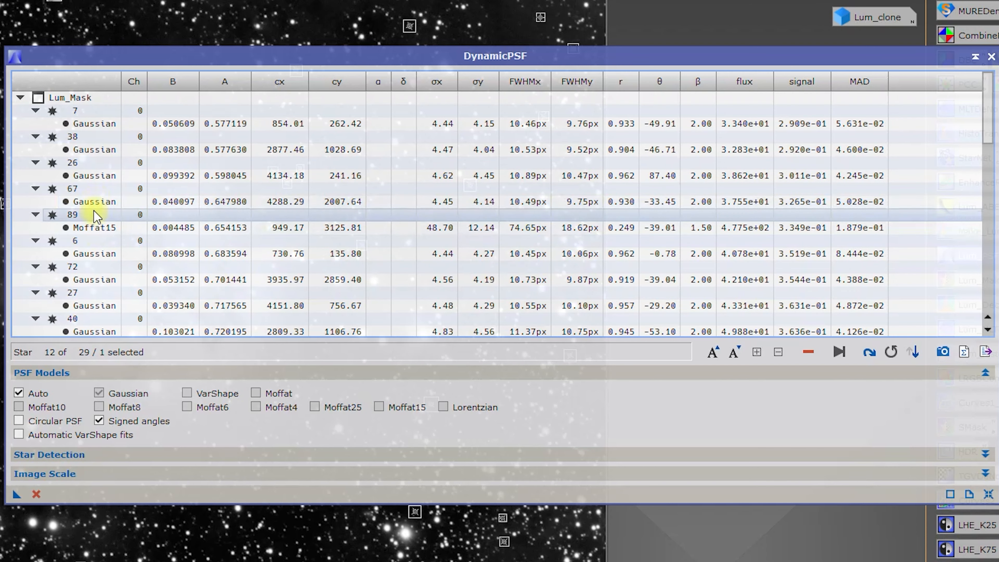
click(103, 216)
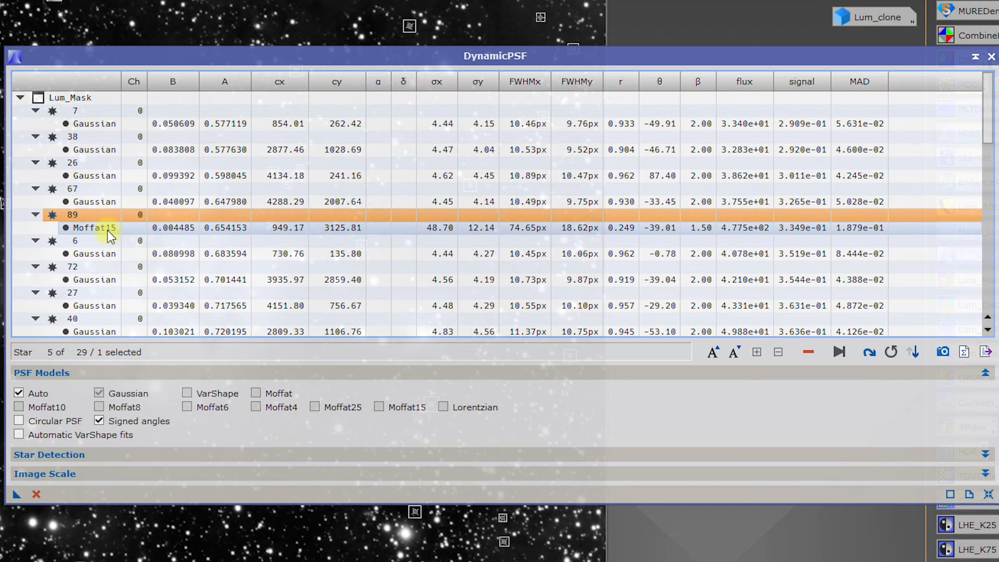
click(108, 231)
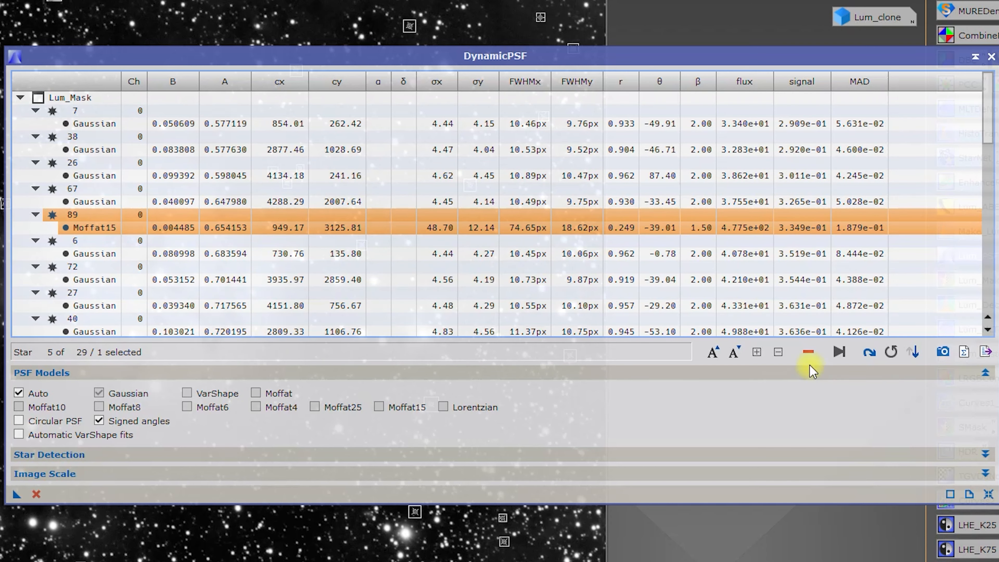
click(810, 352)
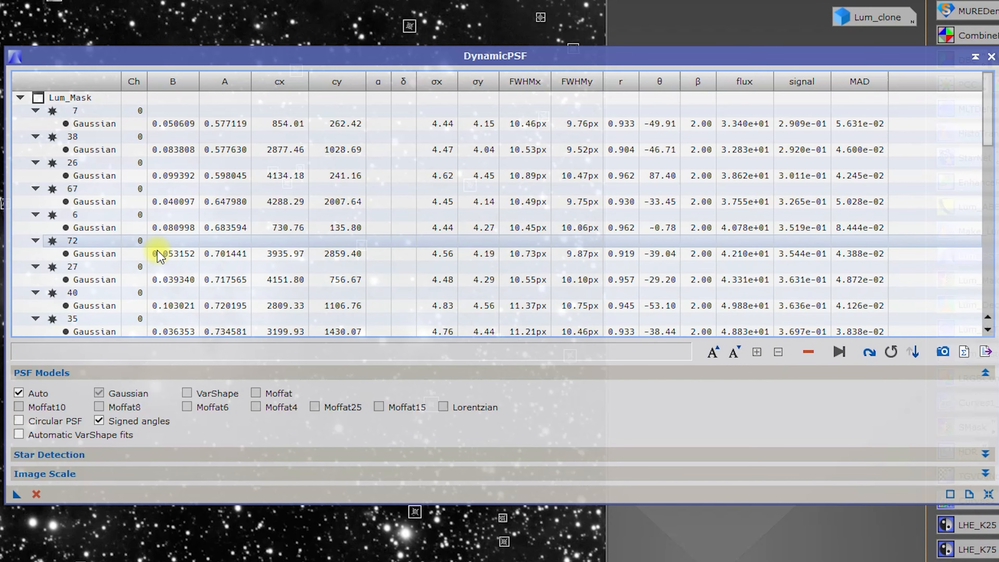
Check the fit models and amplitudes of all remaining stars from one end of the list to the other
scroll(98, 136, down, 7)
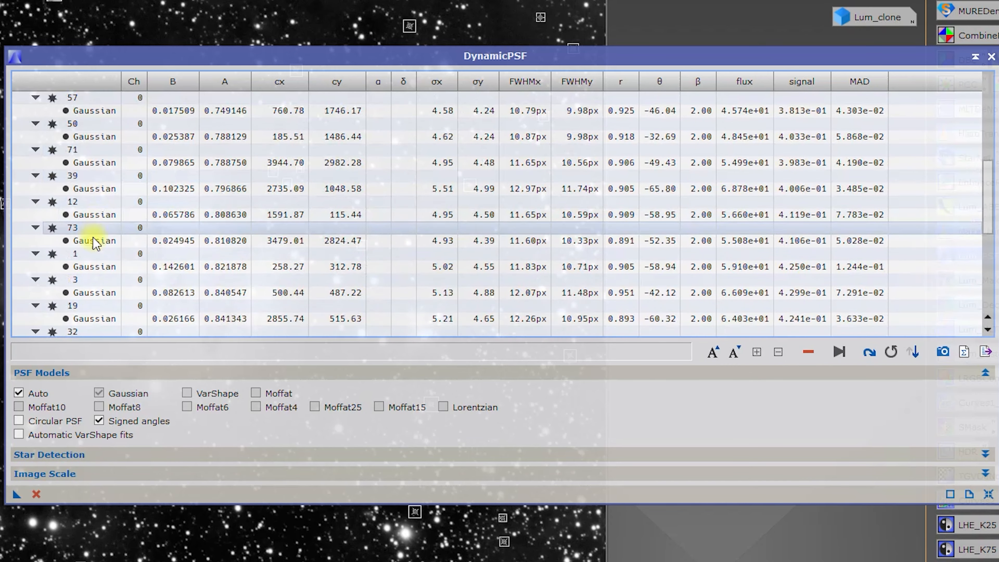
scroll(89, 239, down, 5)
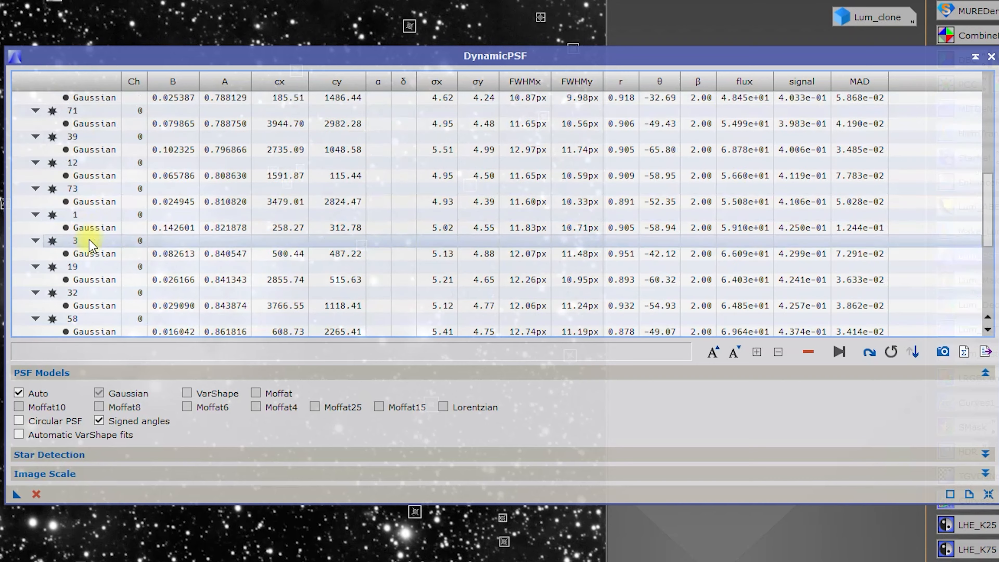
scroll(97, 260, down, 1)
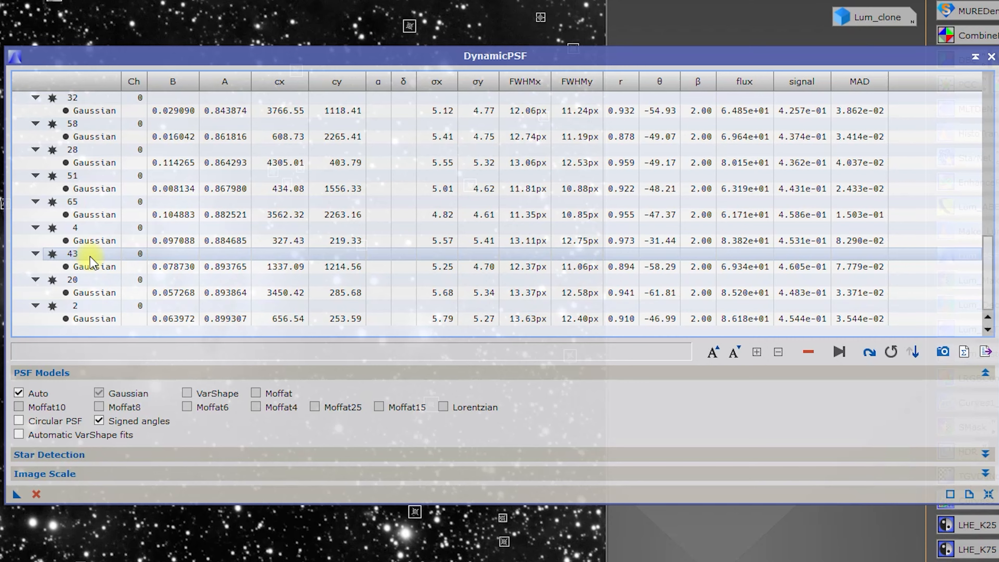
scroll(91, 262, up, 10)
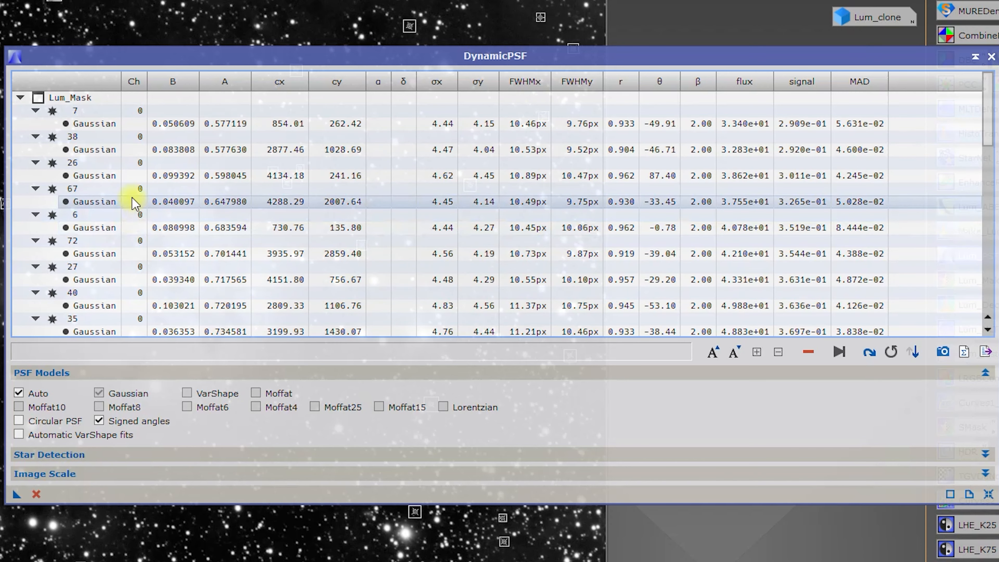
scroll(236, 138, down, 15)
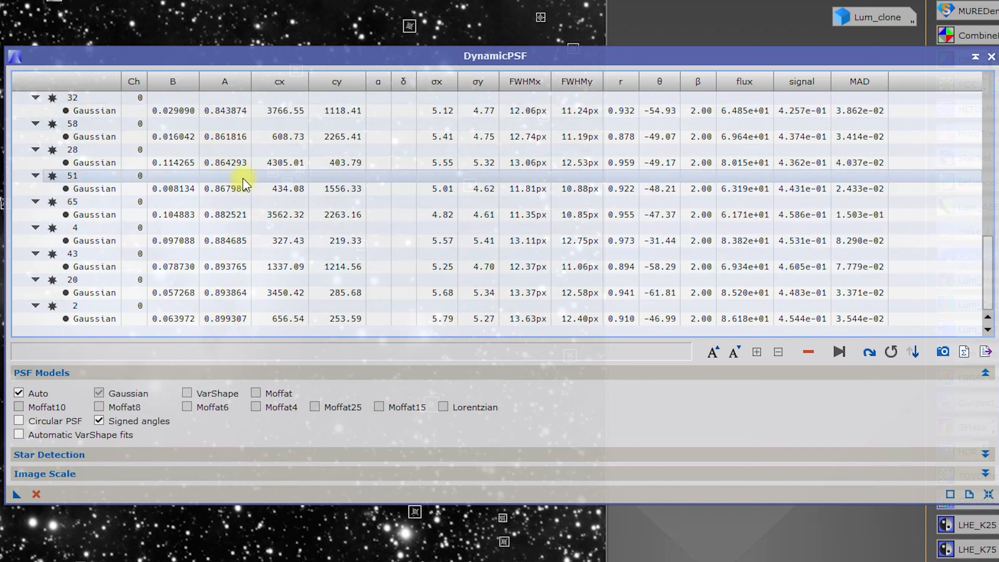
scroll(228, 165, up, 2)
scroll(229, 165, down, 2)
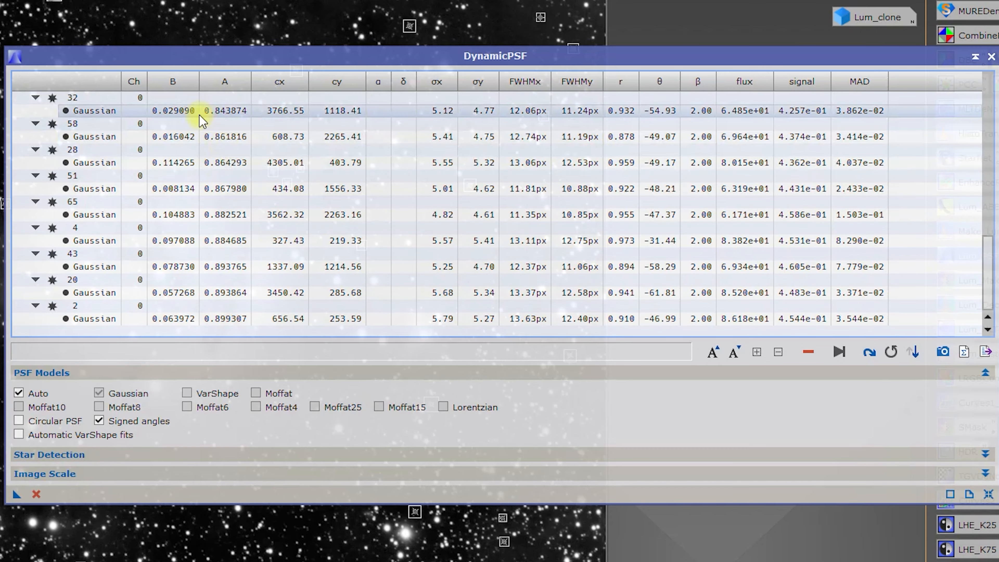
Delete the highest-amplitude star fits, from star 58 through star 2 at the end of the sorted list
click(221, 113)
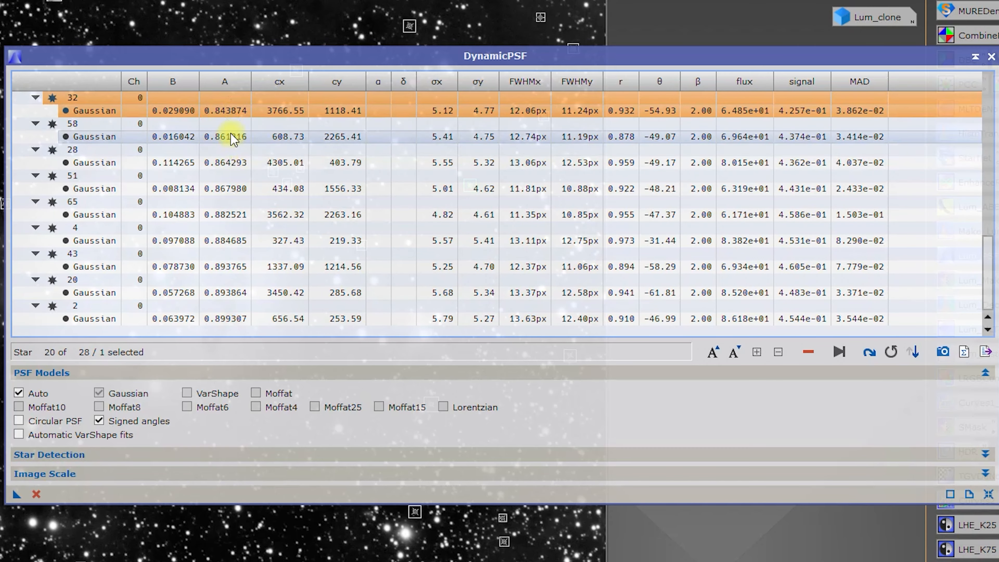
click(225, 123)
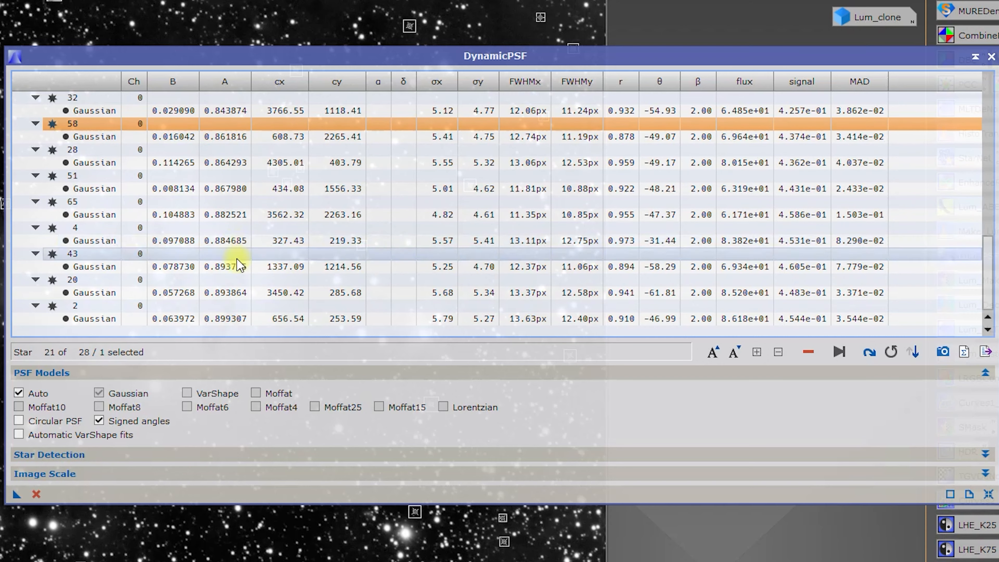
shift+click(235, 319)
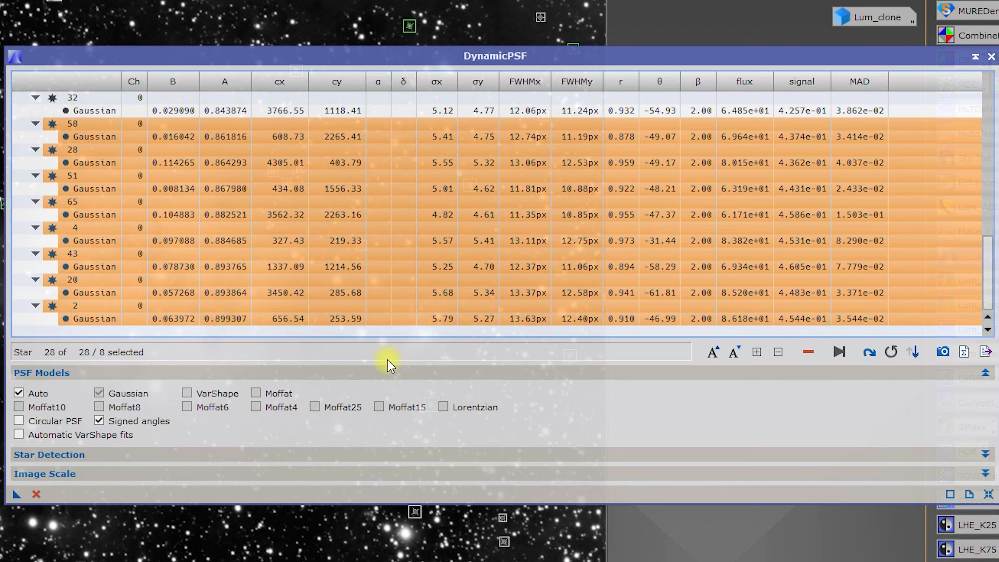
click(807, 354)
click(232, 253)
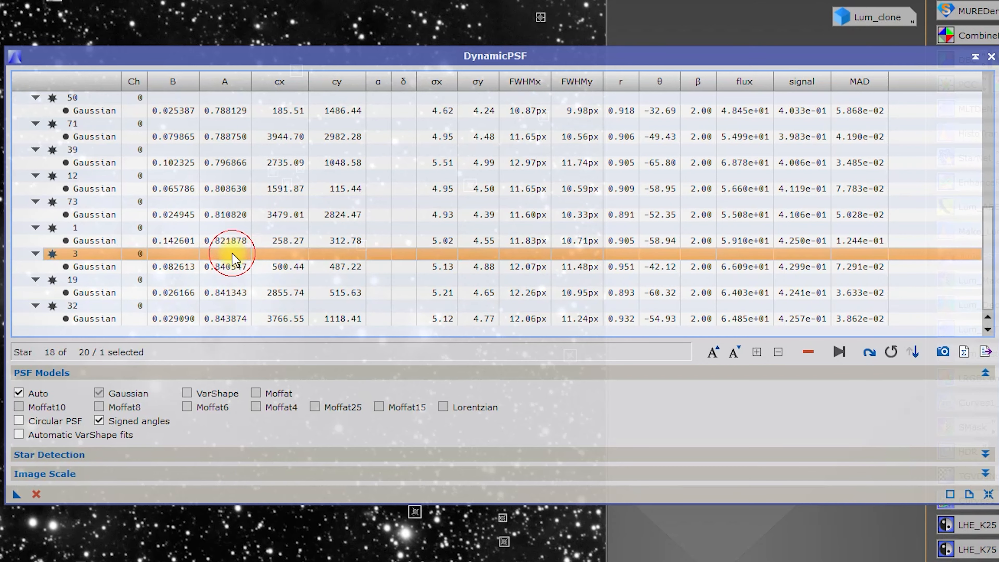
Select all remaining star fits under Lum_Mask and export a synthetic PSF from them as a new image
scroll(260, 256, up, 7)
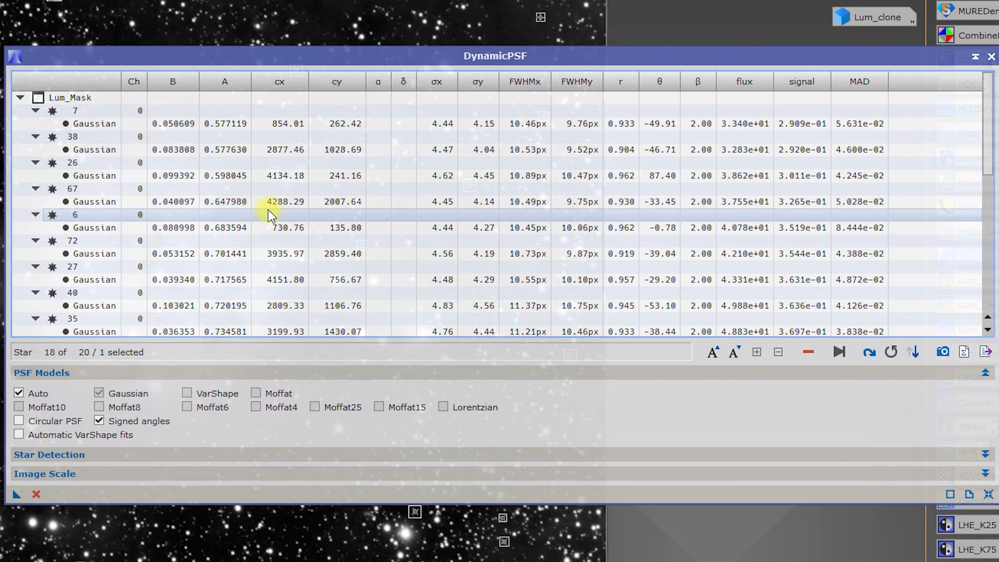
click(323, 155)
click(256, 115)
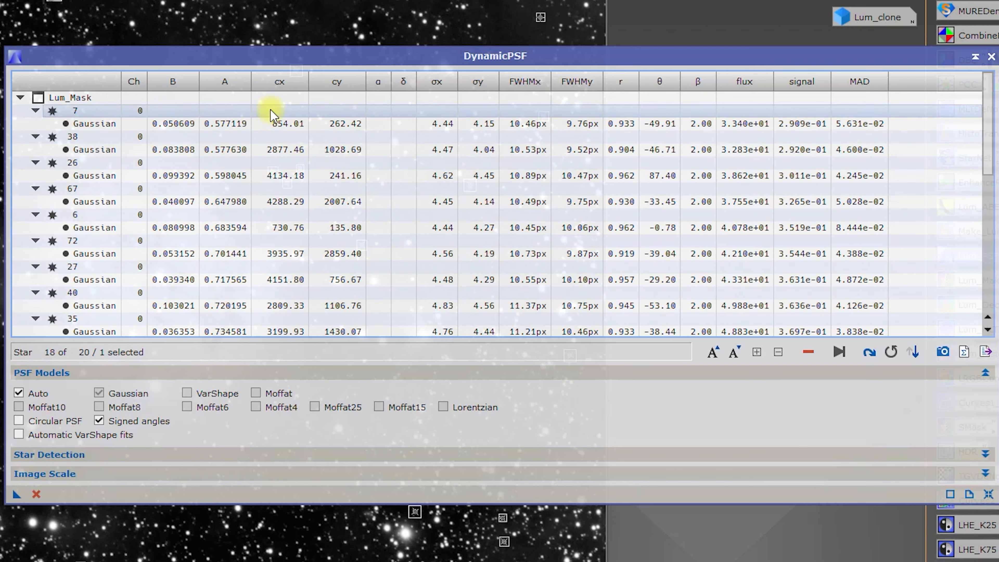
click(257, 110)
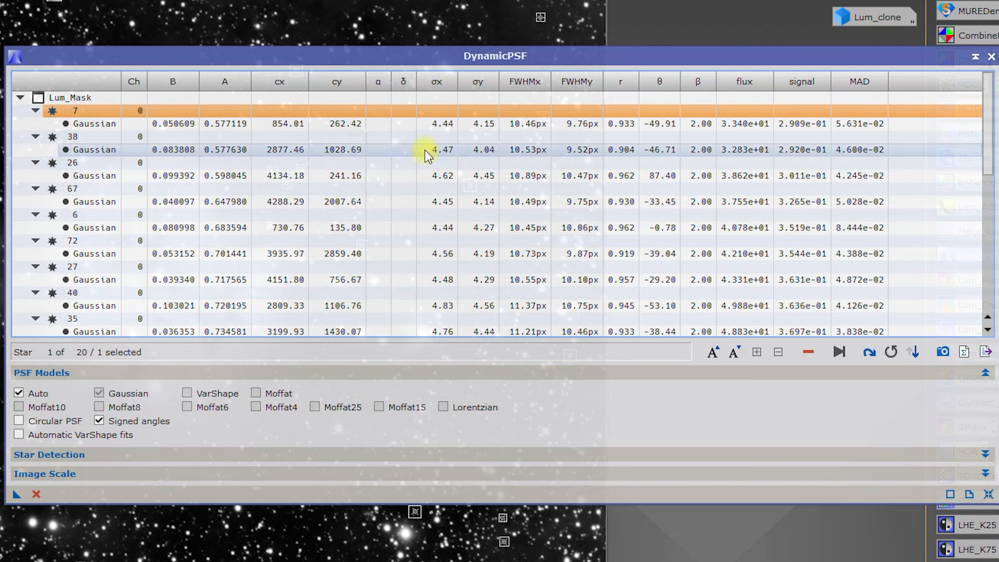
key(ctrl+a)
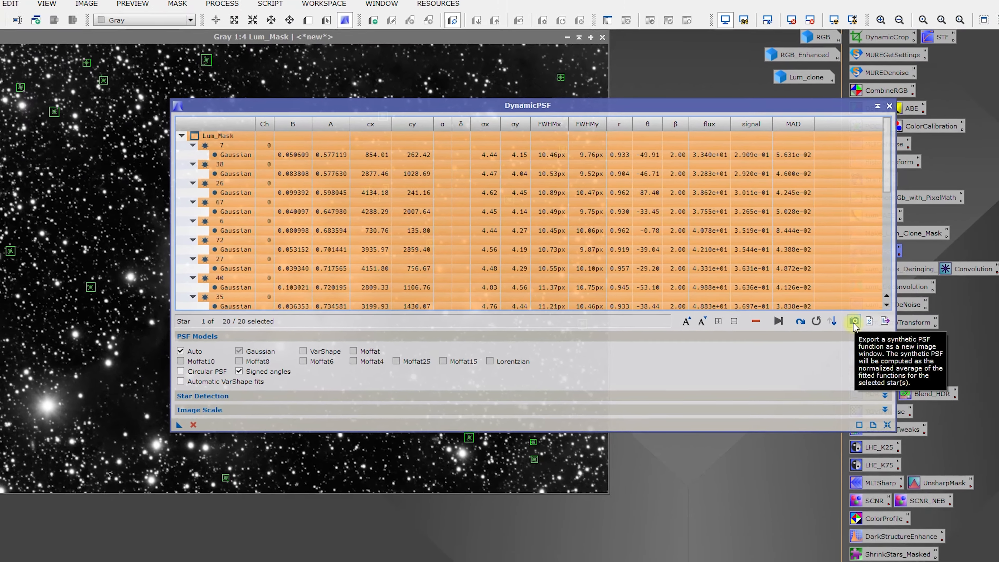
click(943, 352)
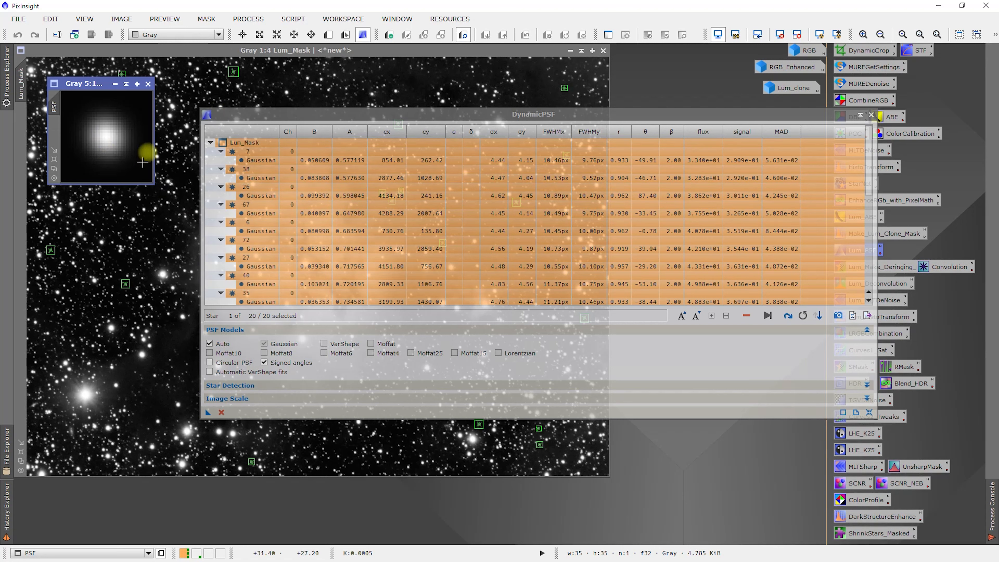
Iconize the PSF image below the Lum_clone icon on the workspace and close DynamicPSF, cancelling its active session
click(115, 84)
drag(119, 138, 689, 161)
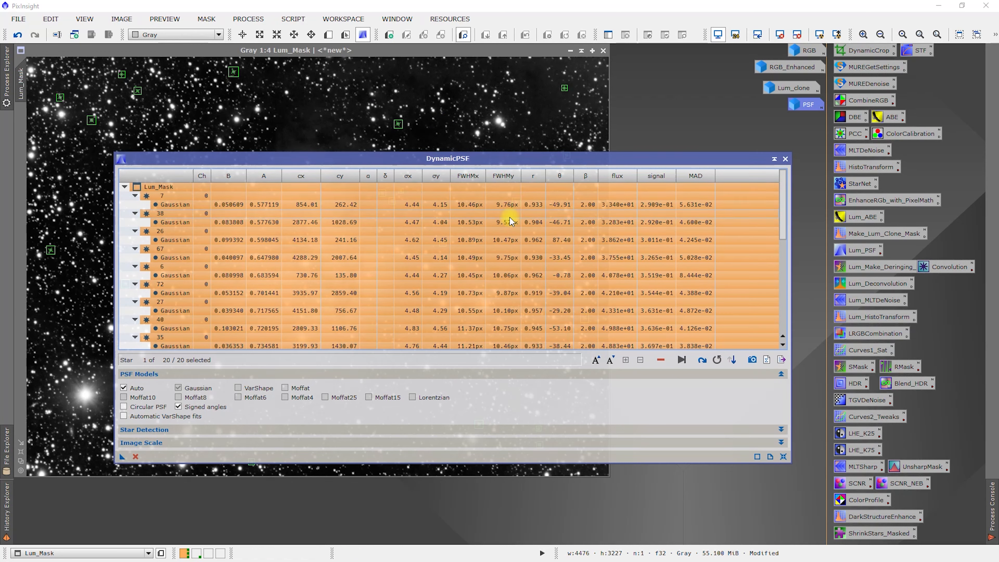
click(786, 160)
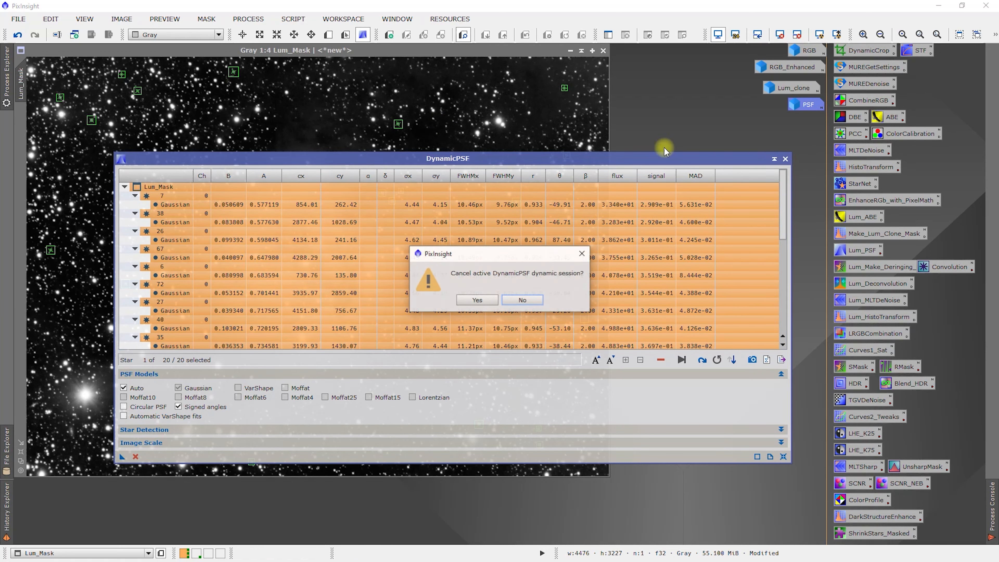
click(477, 301)
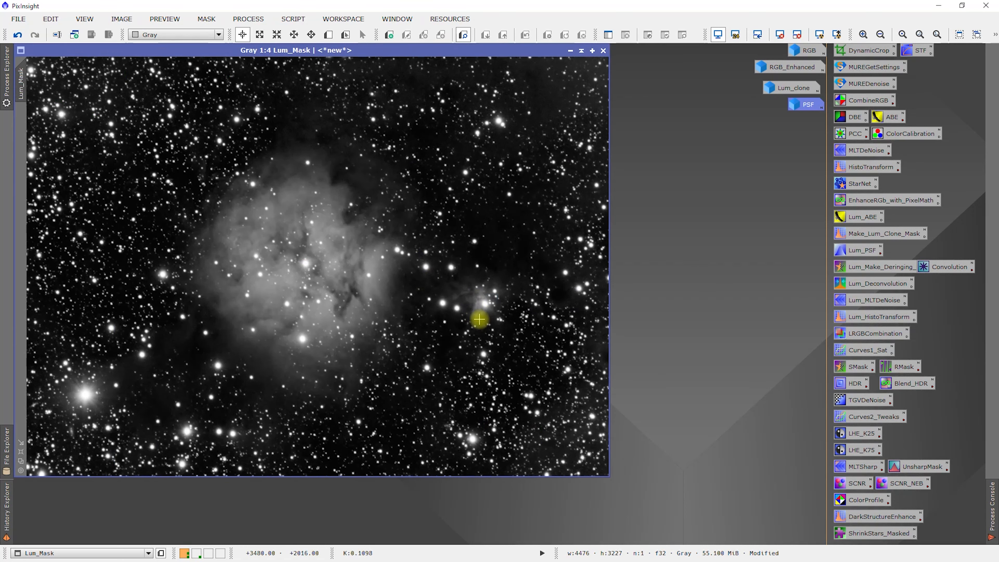